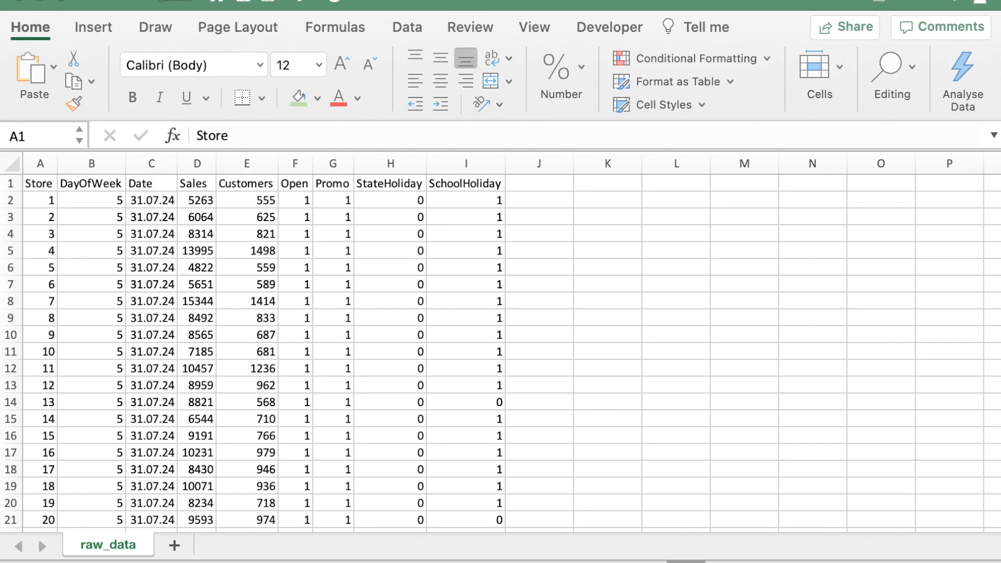
Step: Add a new worksheet to the workbook and name it sales_stats
{"action": "left_click", "coordinate": [174, 546]}
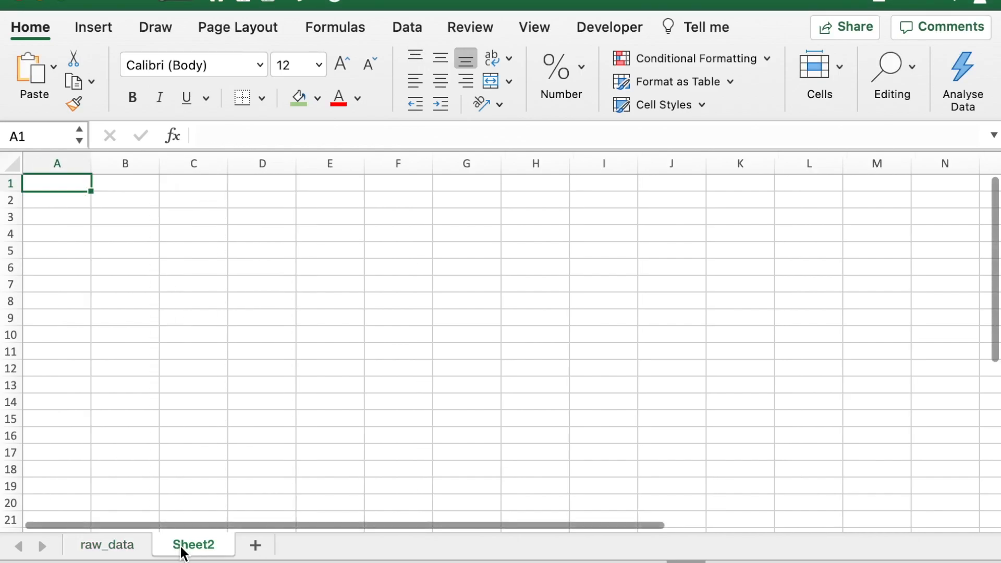
{"action": "double_click", "coordinate": [207, 544]}
{"action": "type", "text": "s"}
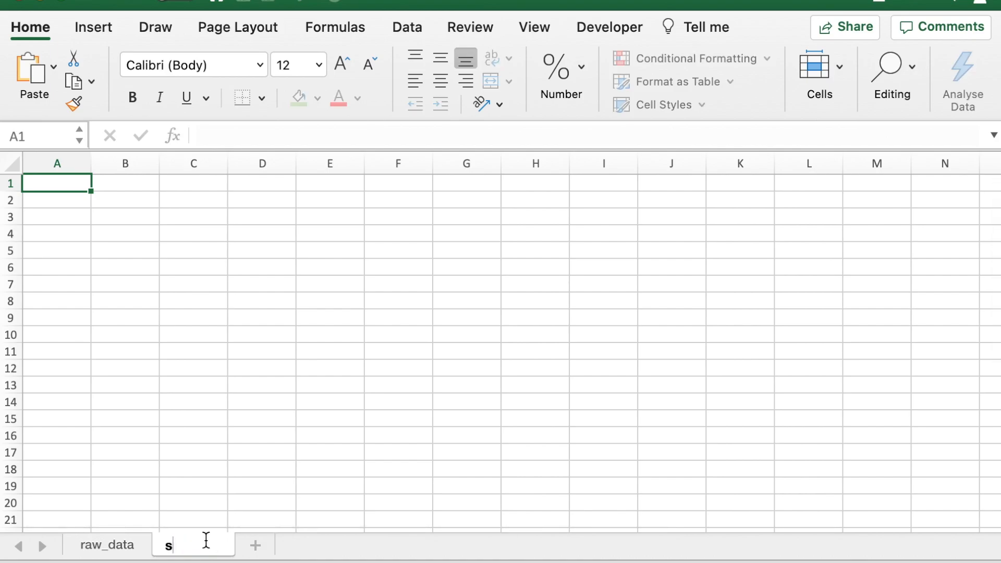
{"action": "type", "text": "ales_stats"}
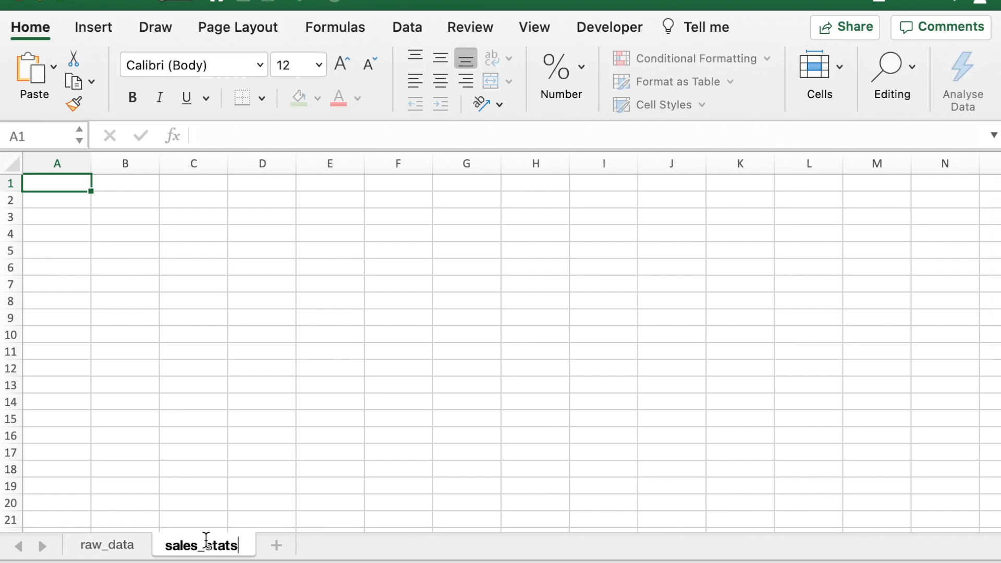
{"action": "key", "text": "Return"}
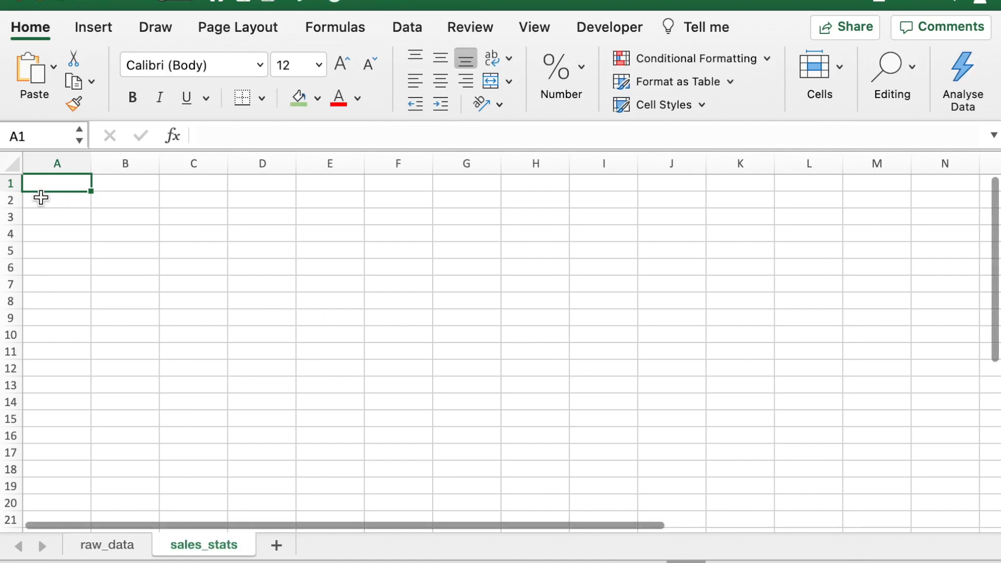
Step: Enter the column headers Metrics in A1 and Values in B1 of the sales_stats sheet
{"action": "type", "text": "Met"}
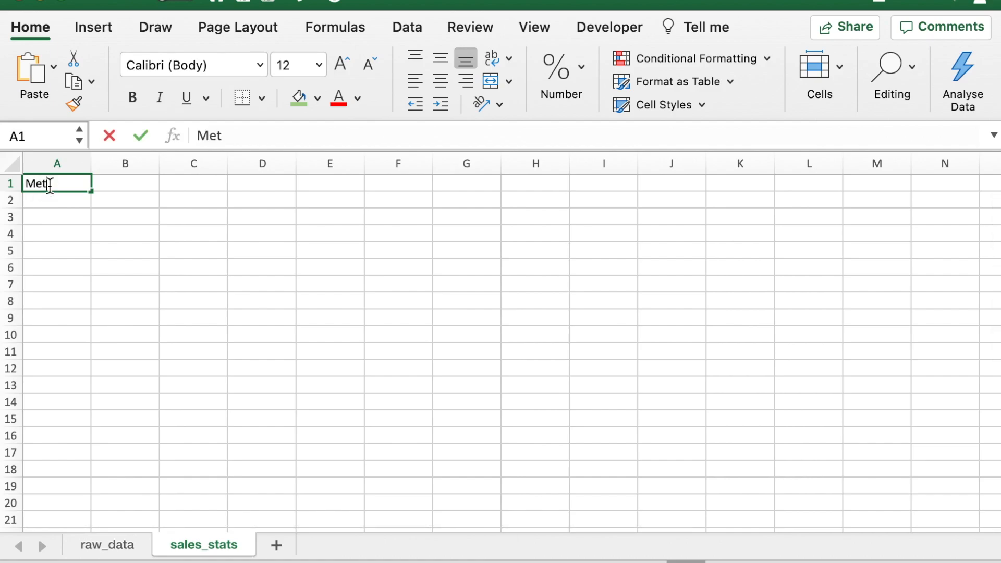
{"action": "type", "text": "rics"}
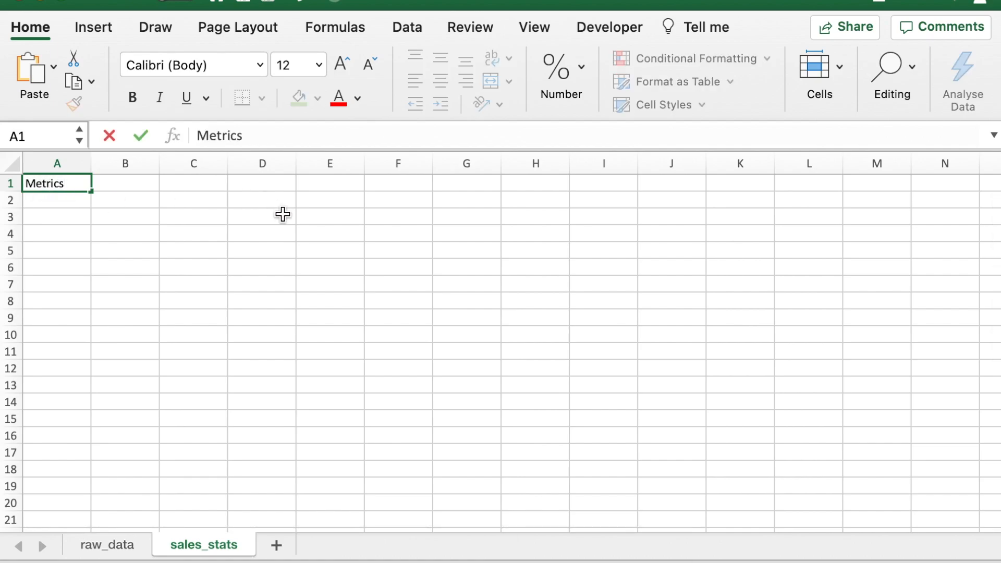
{"action": "key", "text": "Tab"}
{"action": "type", "text": "V"}
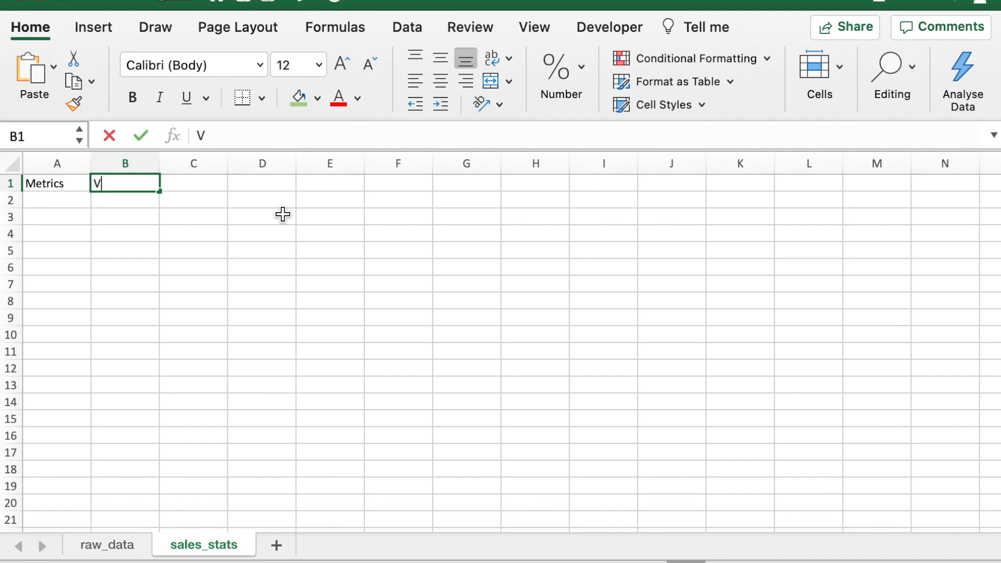
{"action": "type", "text": "alues"}
{"action": "key", "text": "Return"}
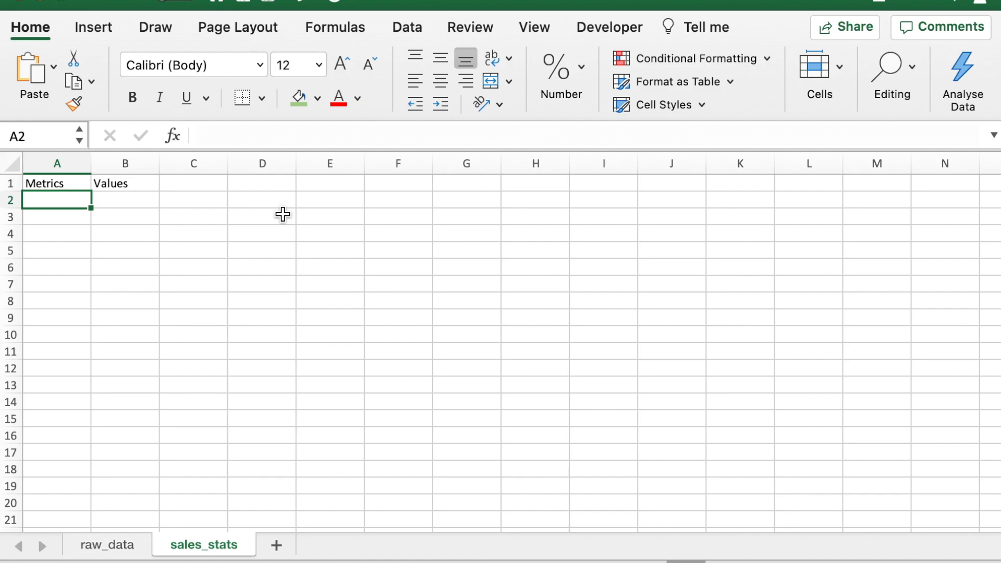
Step: Add the row labels Minimum in A2 and Maximum in A3 under the Metrics header
{"action": "type", "text": "Minimum"}
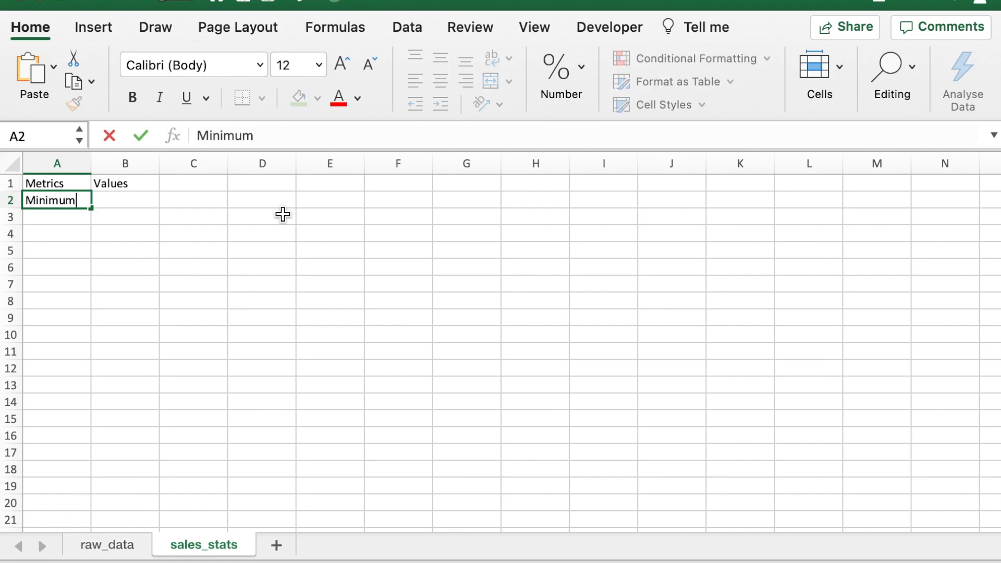
{"action": "key", "text": "Return"}
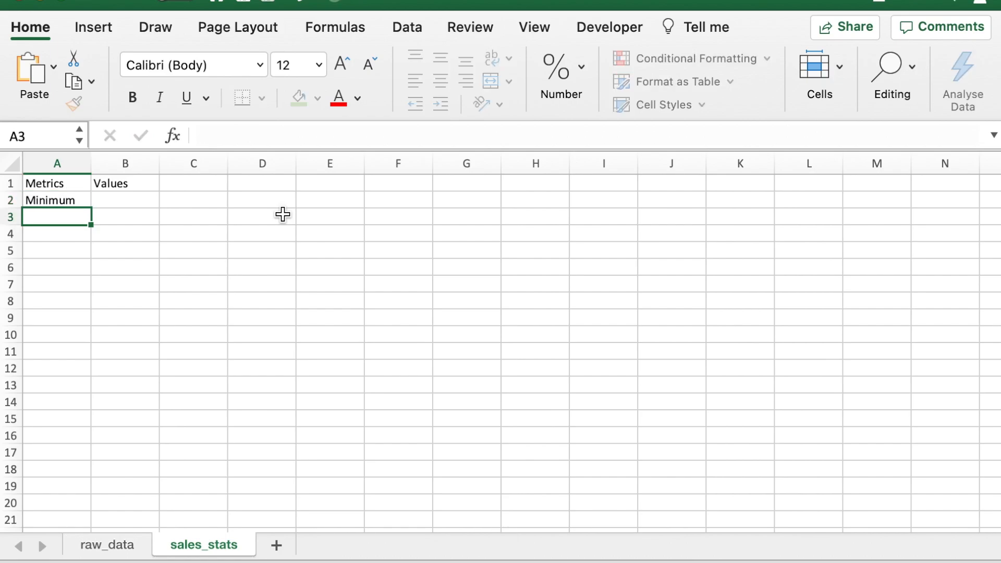
{"action": "type", "text": "Maximum"}
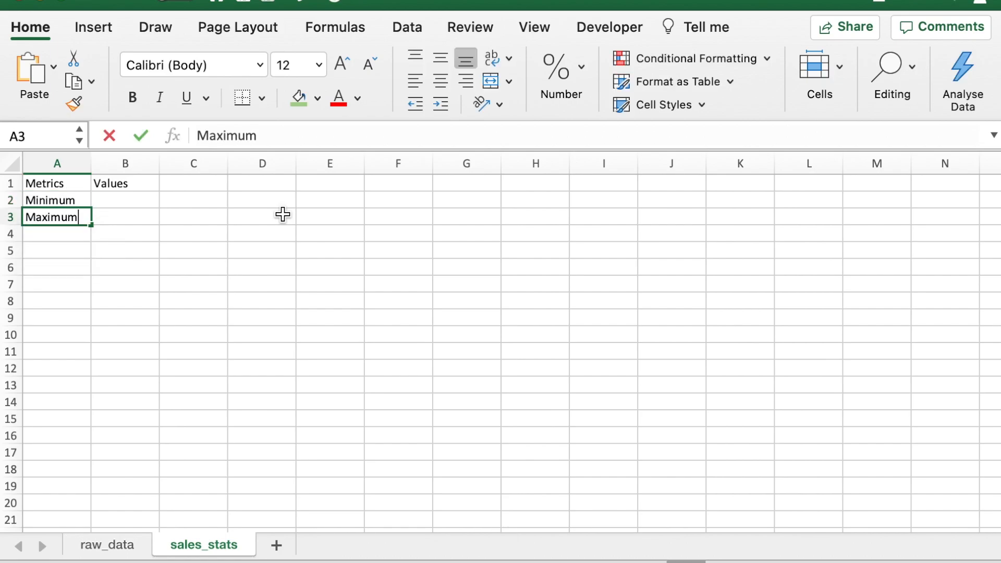
{"action": "key", "text": "Tab"}
Step: Calculate the minimum sales in B2 with the formula =MIN(raw_data!D:D)
{"action": "key", "text": "Up"}
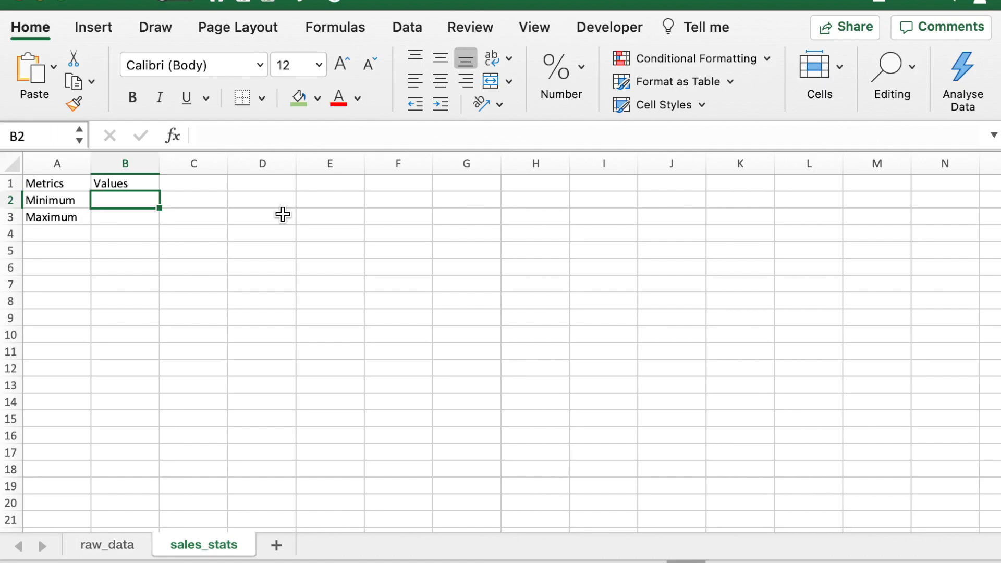
{"action": "type", "text": "="}
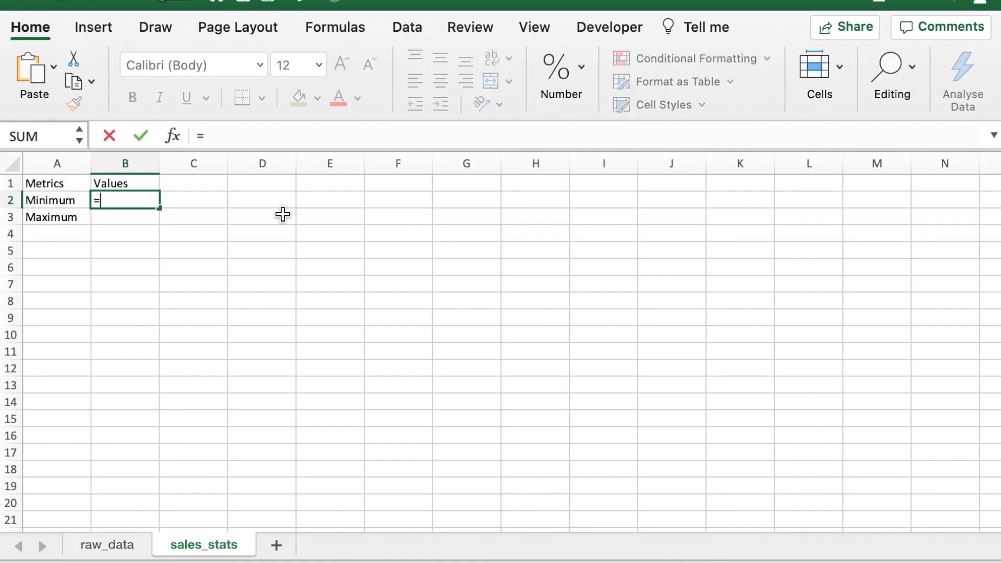
{"action": "type", "text": "min"}
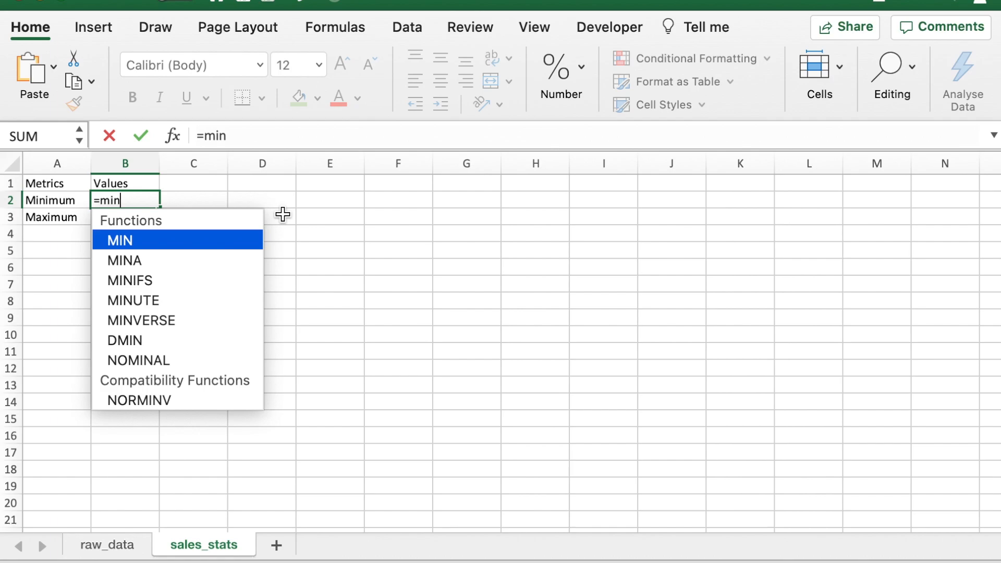
{"action": "double_click", "coordinate": [229, 240]}
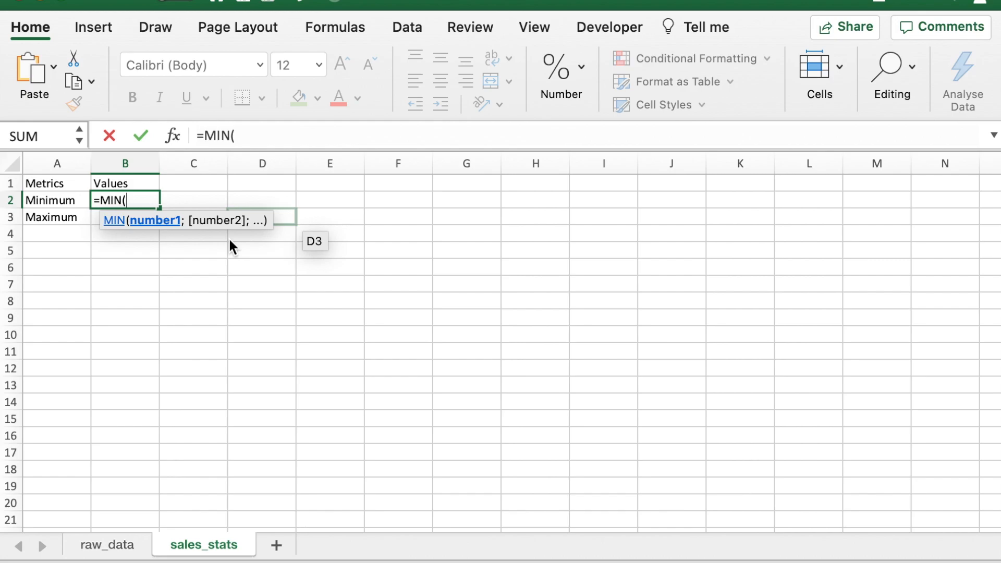
{"action": "left_click", "coordinate": [113, 546]}
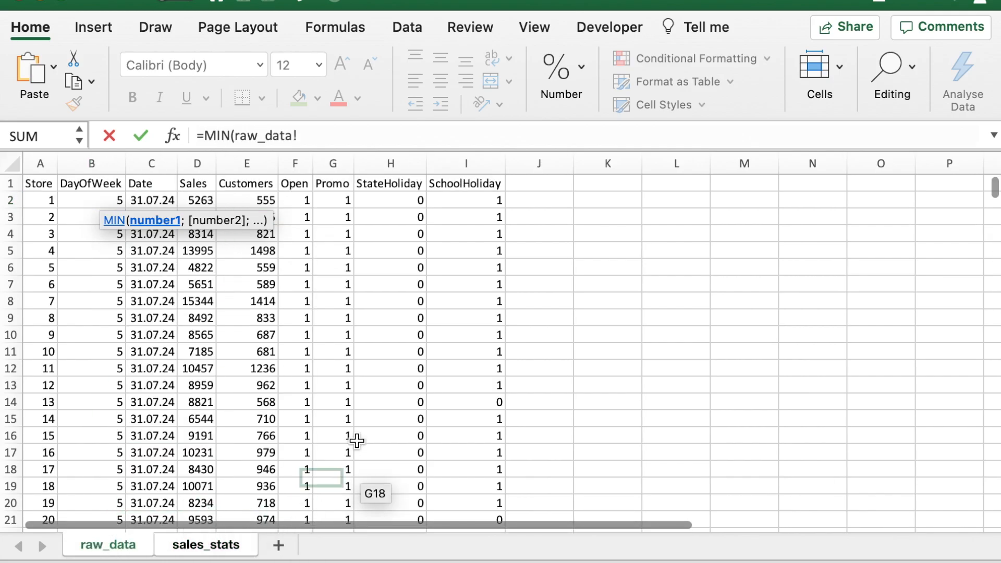
{"action": "left_click", "coordinate": [201, 163]}
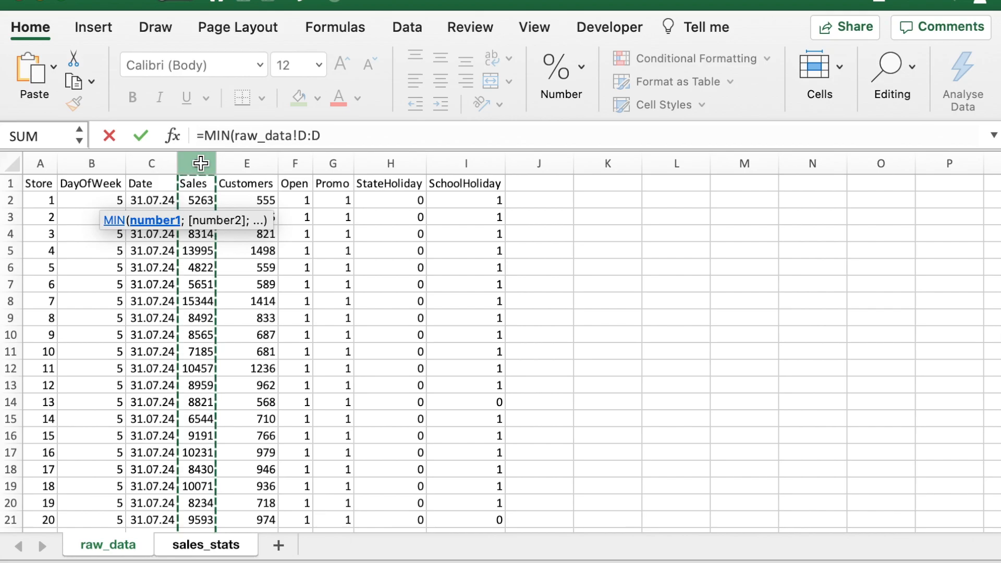
{"action": "type", "text": ")"}
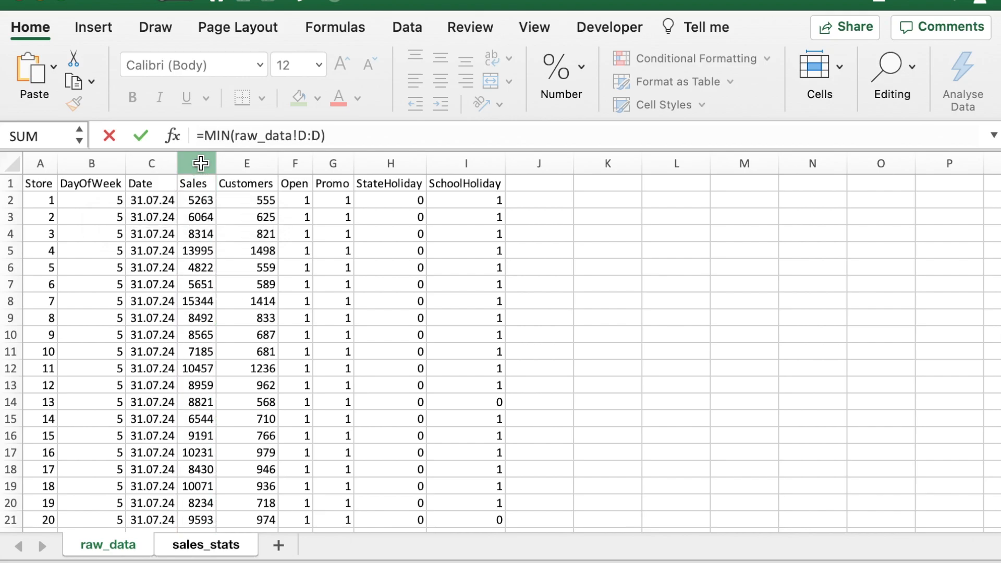
{"action": "key", "text": "Return"}
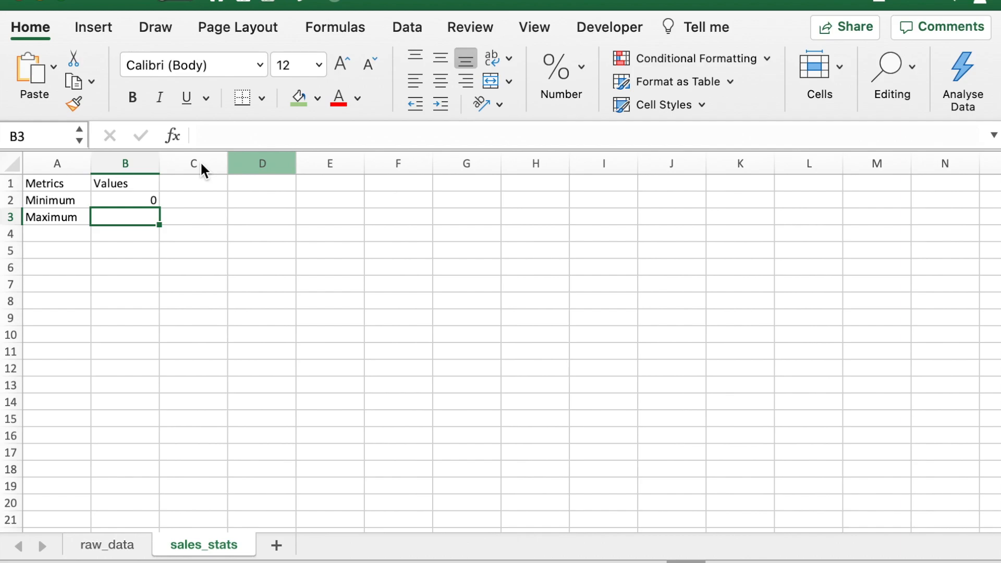
Step: Sort columns A to I of the raw_data sheet by Sales values from smallest to largest
{"action": "left_click", "coordinate": [100, 556]}
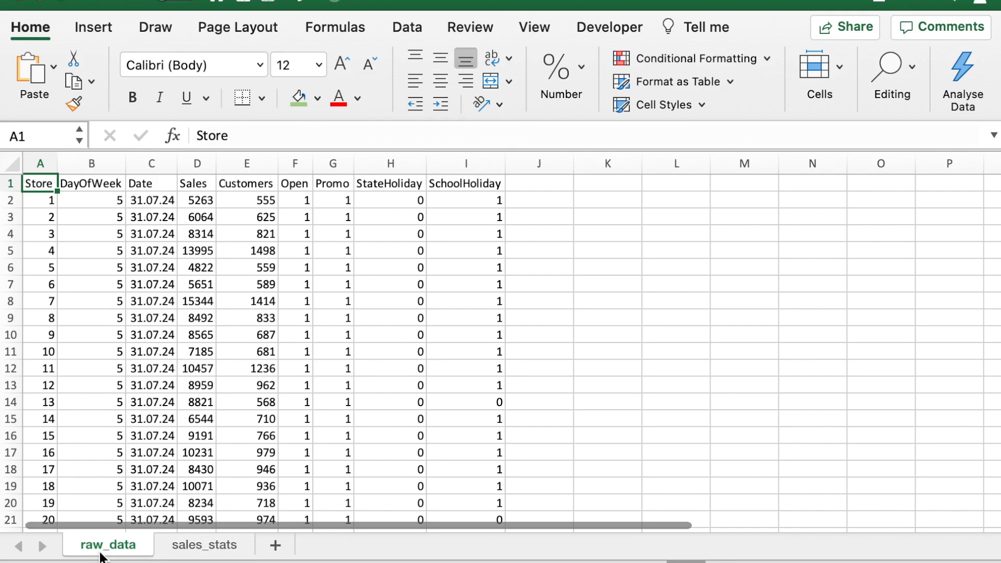
{"action": "left_click", "coordinate": [195, 166]}
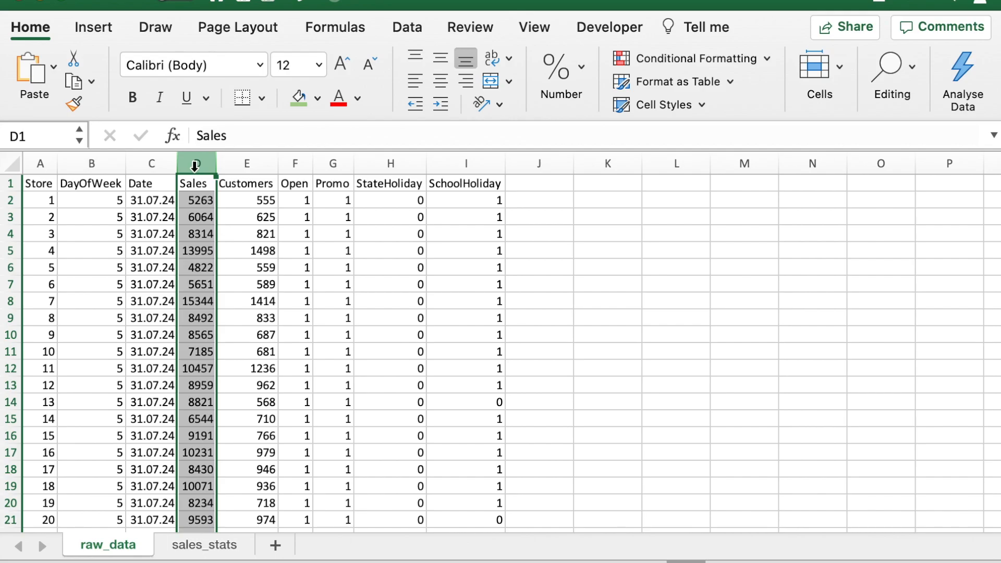
{"action": "left_click_drag", "start_coordinate": [40, 163], "coordinate": [483, 163]}
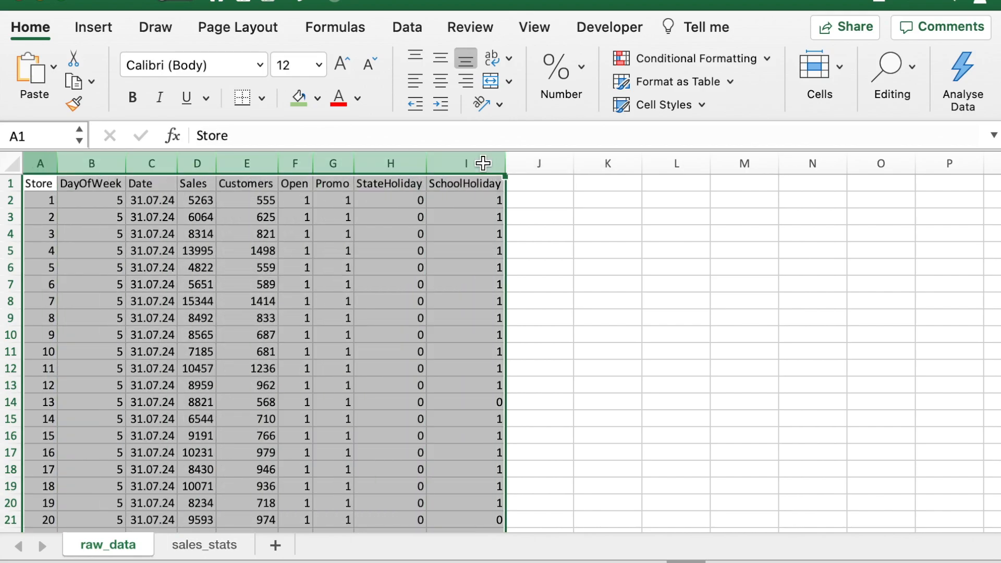
{"action": "left_click", "coordinate": [397, 24]}
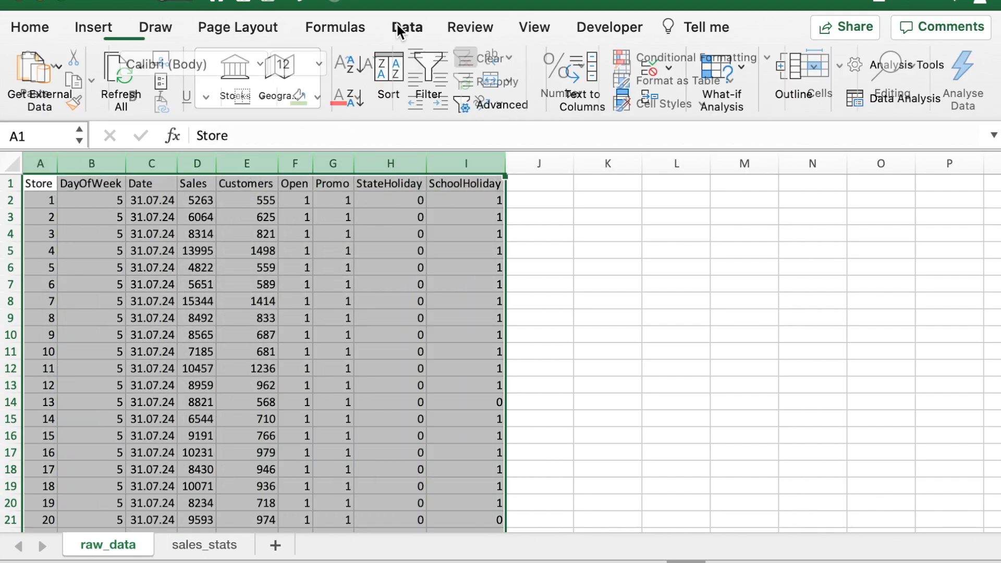
{"action": "left_click", "coordinate": [395, 74]}
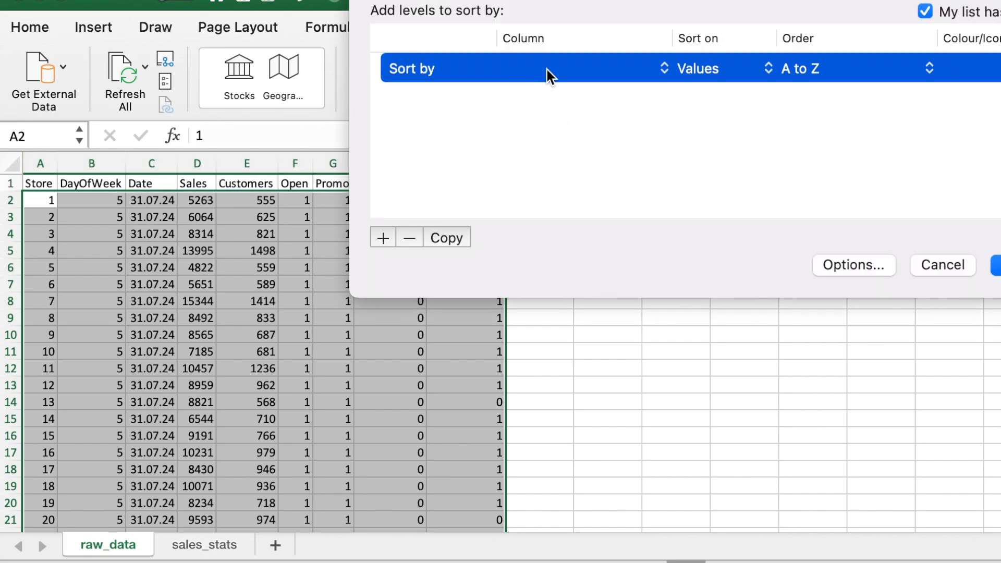
{"action": "left_click", "coordinate": [553, 65]}
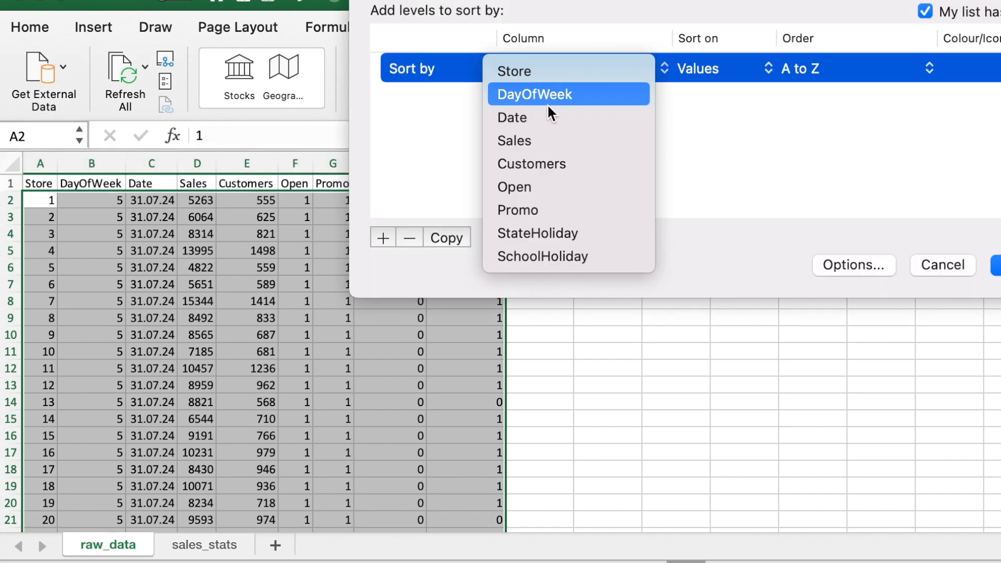
{"action": "left_click", "coordinate": [543, 141]}
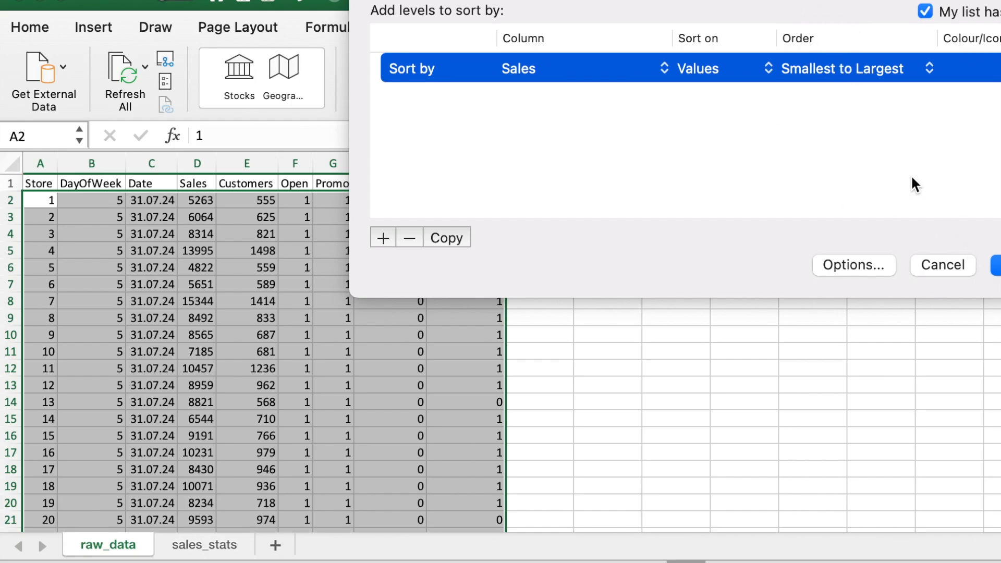
{"action": "left_click", "coordinate": [995, 269]}
Step: Examine the sorted raw_data rows, checking the lowest values in the Sales column and the matching Open column
{"action": "scroll", "coordinate": [939, 284], "scroll_direction": "down", "scroll_amount": 7}
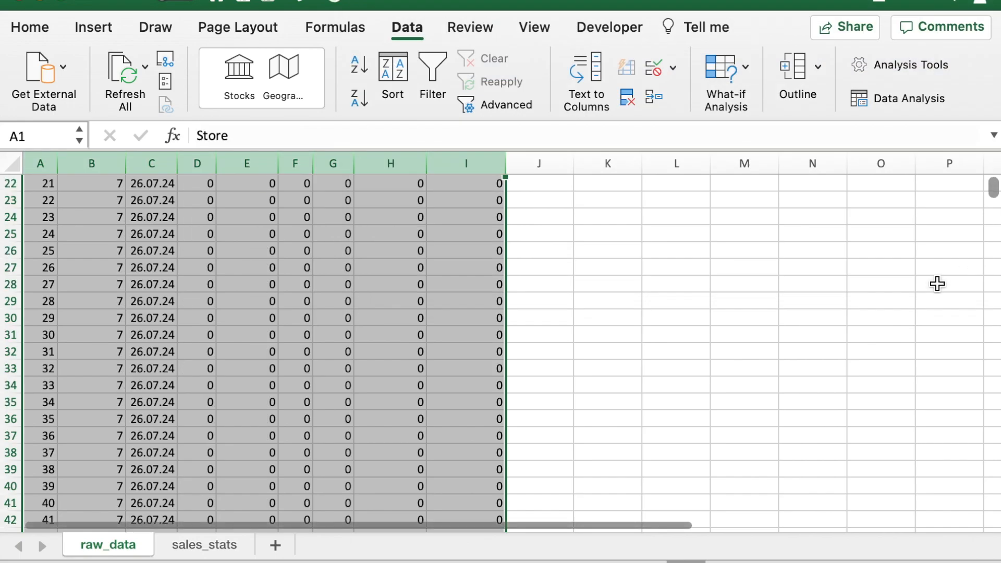
{"action": "left_click", "coordinate": [418, 233]}
{"action": "scroll", "coordinate": [418, 234], "scroll_direction": "up", "scroll_amount": 7}
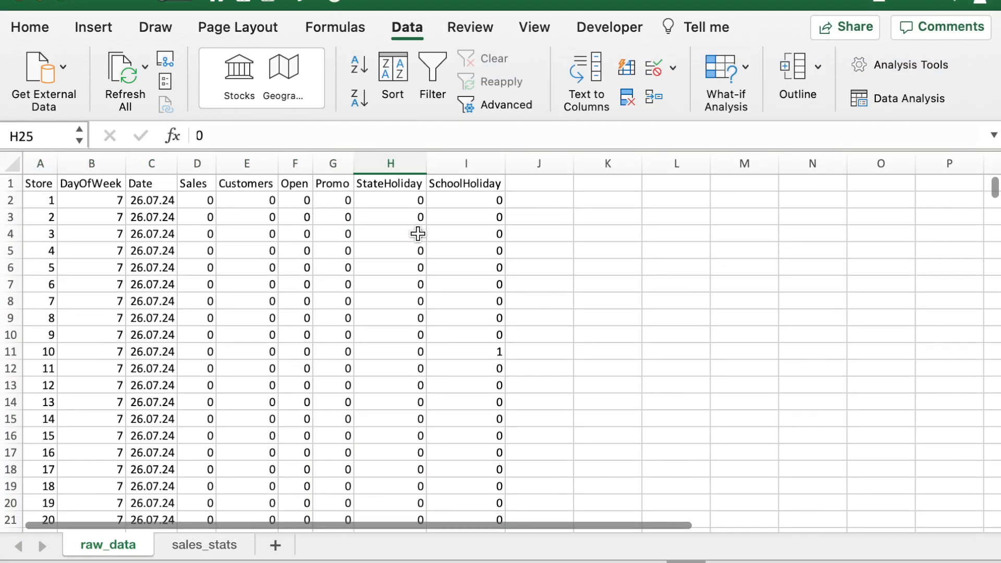
{"action": "left_click", "coordinate": [193, 162]}
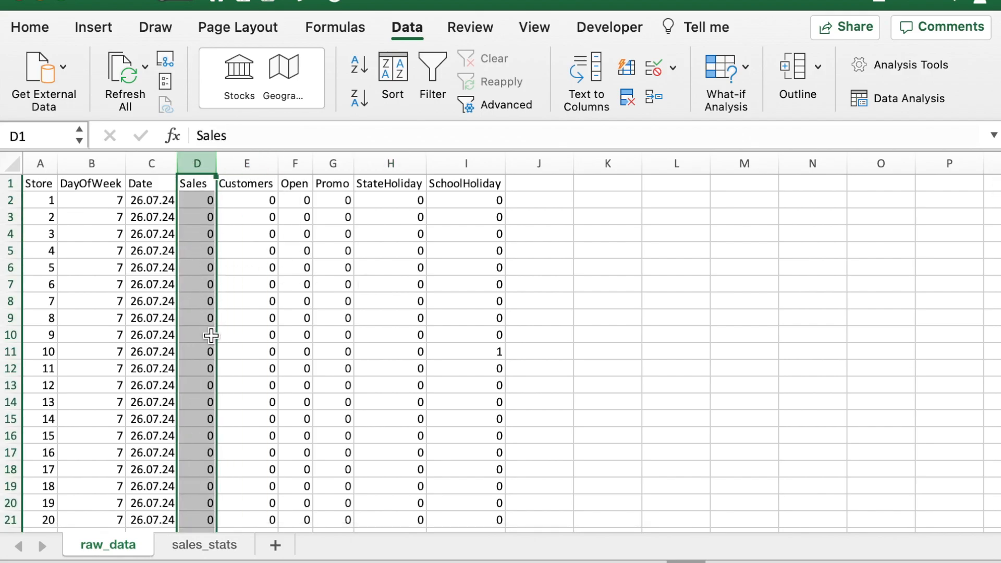
{"action": "scroll", "coordinate": [197, 459], "scroll_direction": "down", "scroll_amount": 20}
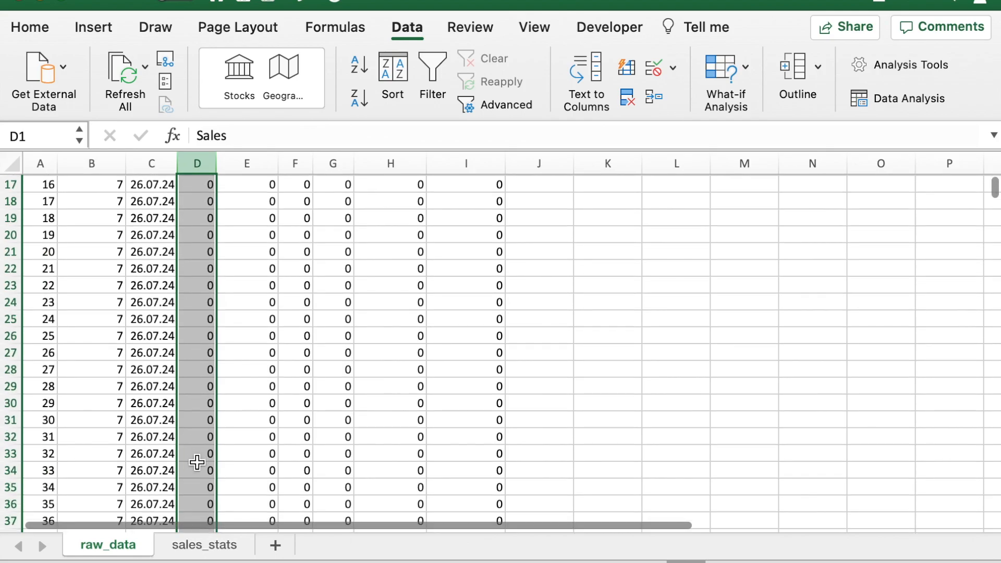
{"action": "scroll", "coordinate": [439, 380], "scroll_direction": "down", "scroll_amount": 20}
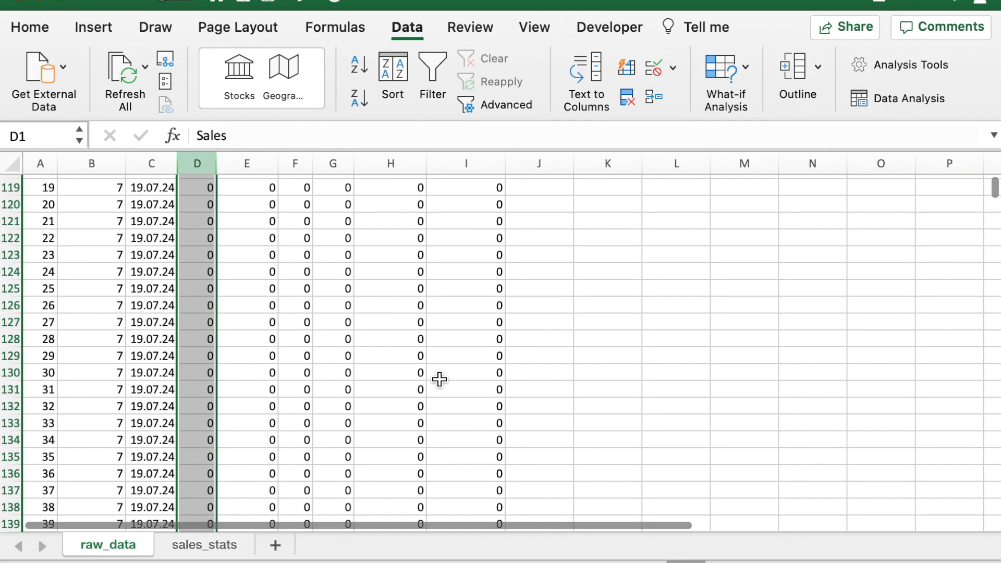
{"action": "scroll", "coordinate": [440, 380], "scroll_direction": "down", "scroll_amount": 20}
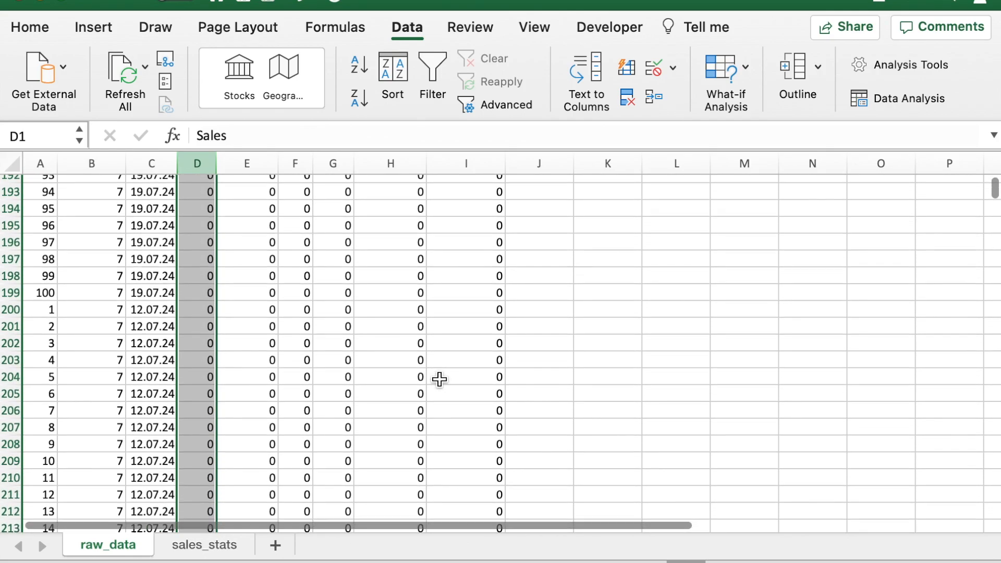
{"action": "scroll", "coordinate": [439, 380], "scroll_direction": "down", "scroll_amount": 3}
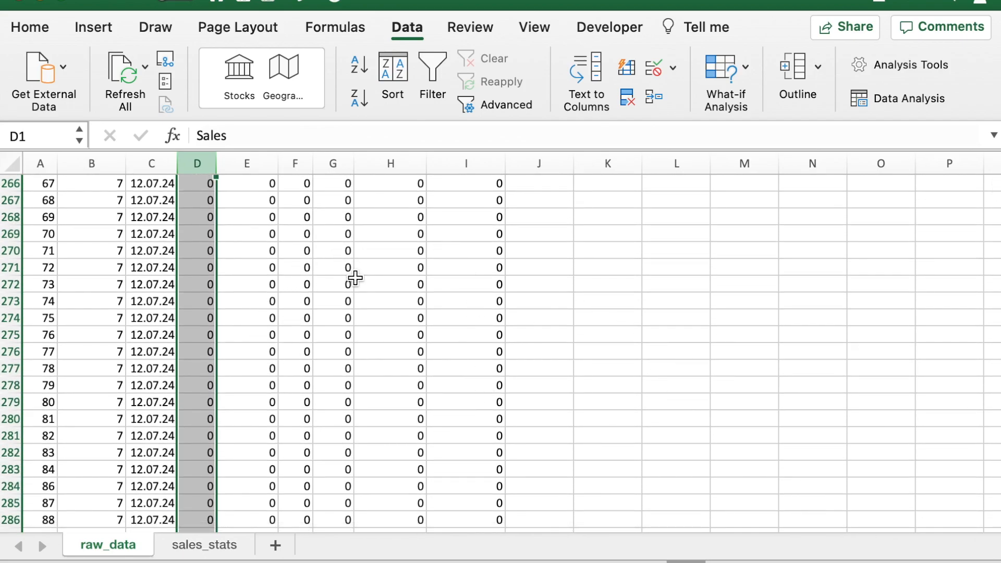
{"action": "scroll", "coordinate": [708, 311], "scroll_direction": "up", "scroll_amount": 1}
{"action": "scroll", "coordinate": [708, 311], "scroll_direction": "up", "scroll_amount": 20}
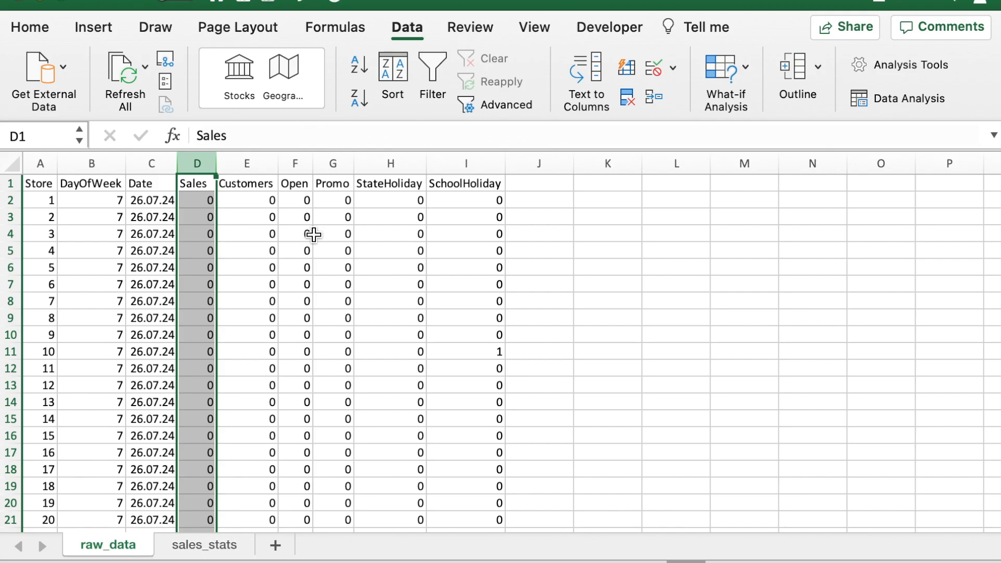
{"action": "left_click", "coordinate": [296, 159]}
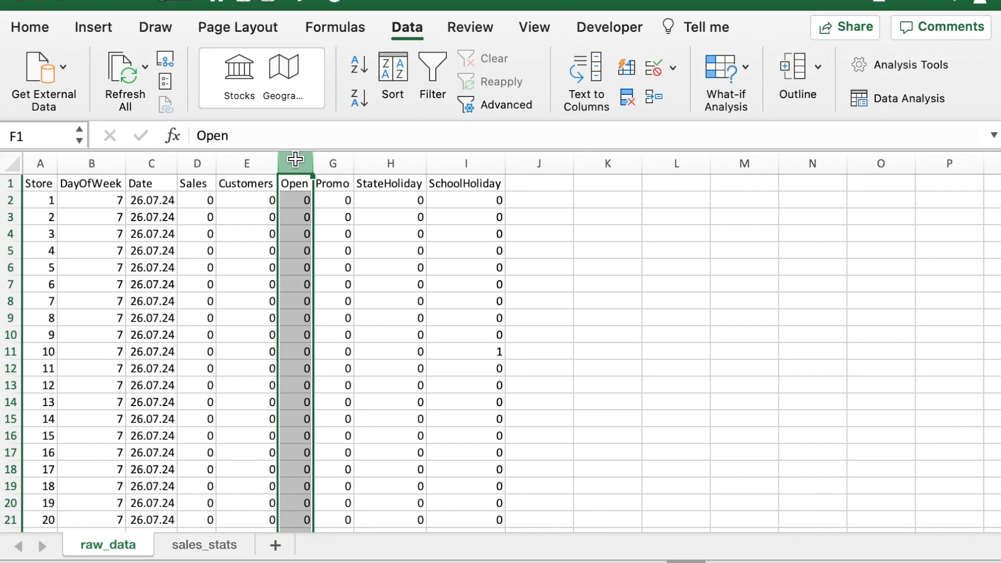
Step: Check the Customers and Sales columns of raw_data, and look through the lowest-sales rows from row 2 down to row 157
{"action": "left_click", "coordinate": [255, 164]}
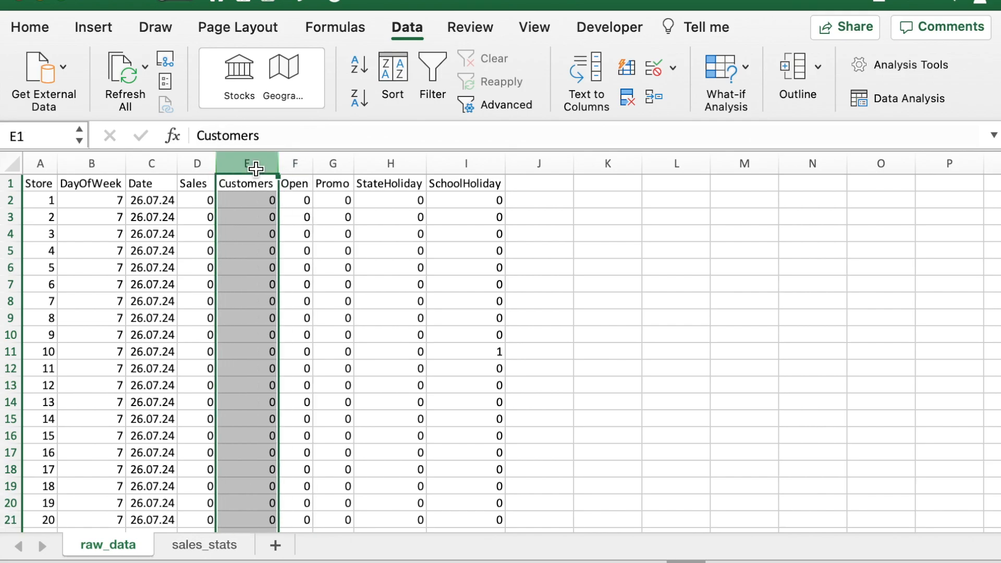
{"action": "left_click", "coordinate": [196, 164]}
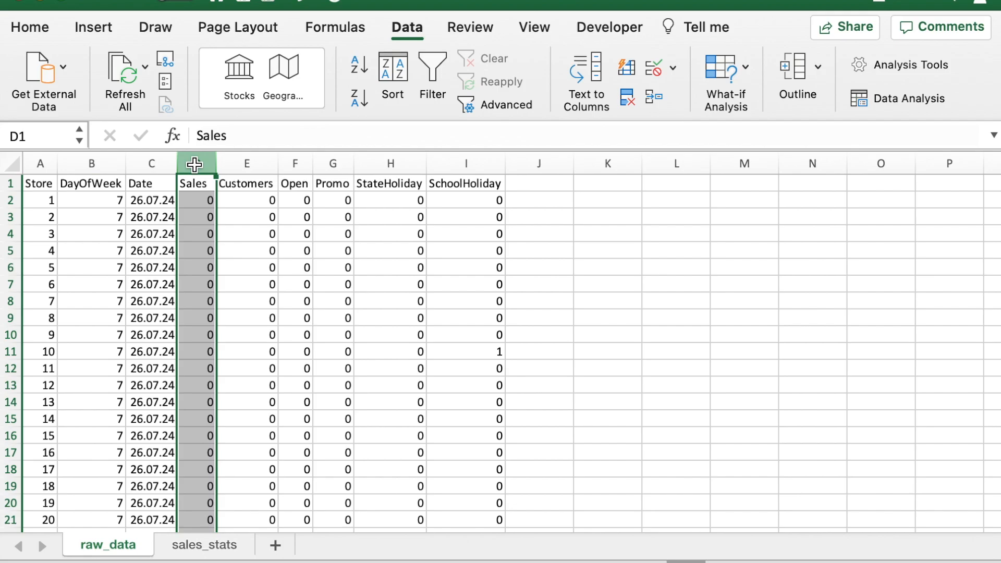
{"action": "left_click", "coordinate": [7, 206]}
{"action": "left_click_drag", "start_coordinate": [7, 206], "coordinate": [10, 522]}
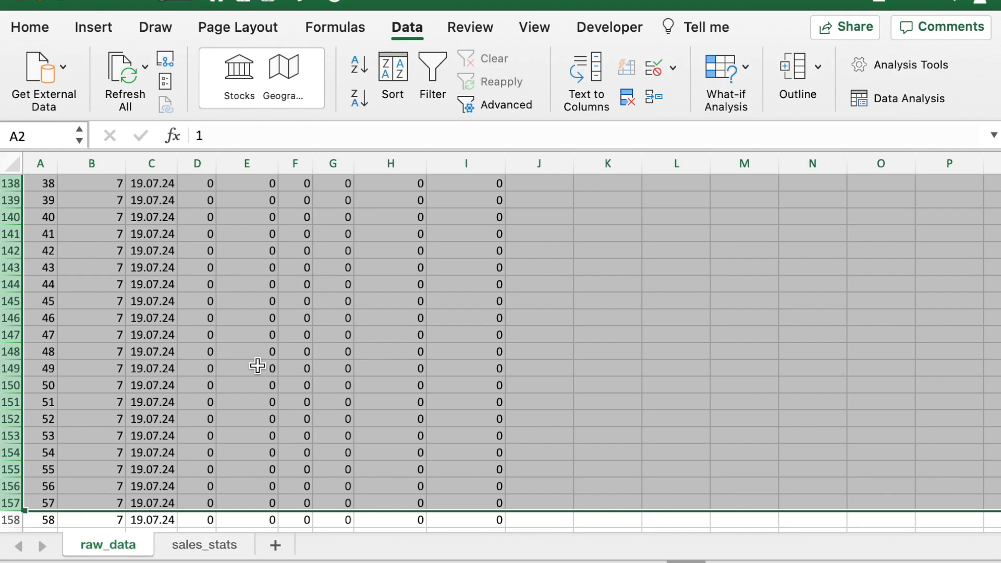
Step: Calculate the minimum of sales above zero in C2 of sales_stats with the formula =MIN(FILTER(raw_data!D:D;raw_data!D:D>0))
{"action": "left_click", "coordinate": [179, 548]}
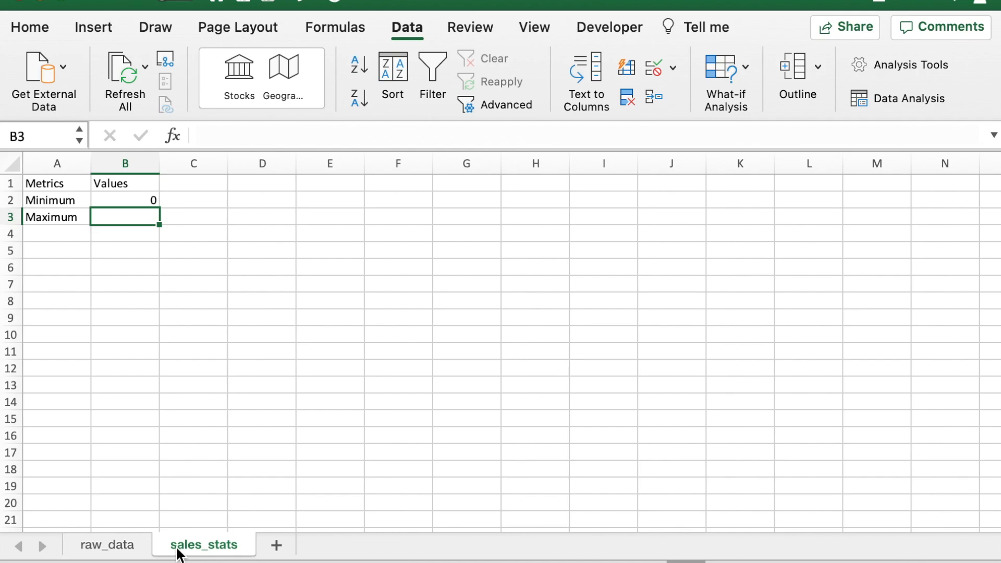
{"action": "left_click", "coordinate": [206, 204]}
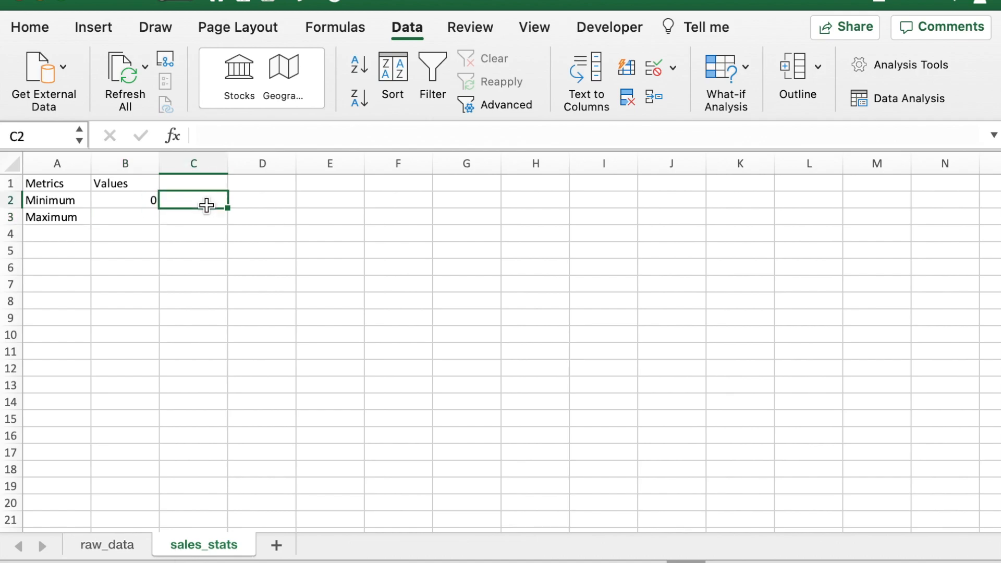
{"action": "type", "text": "=min"}
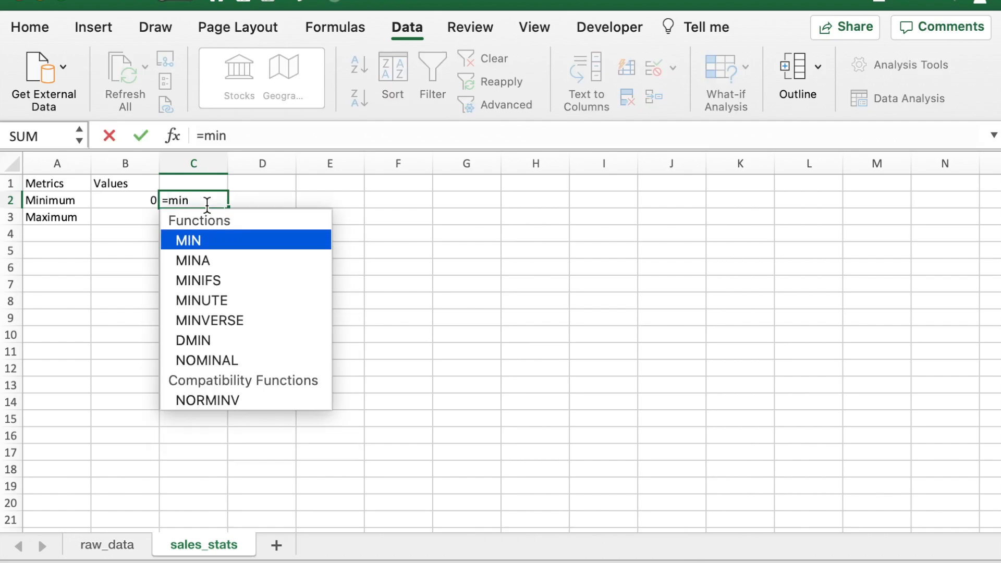
{"action": "type", "text": "("}
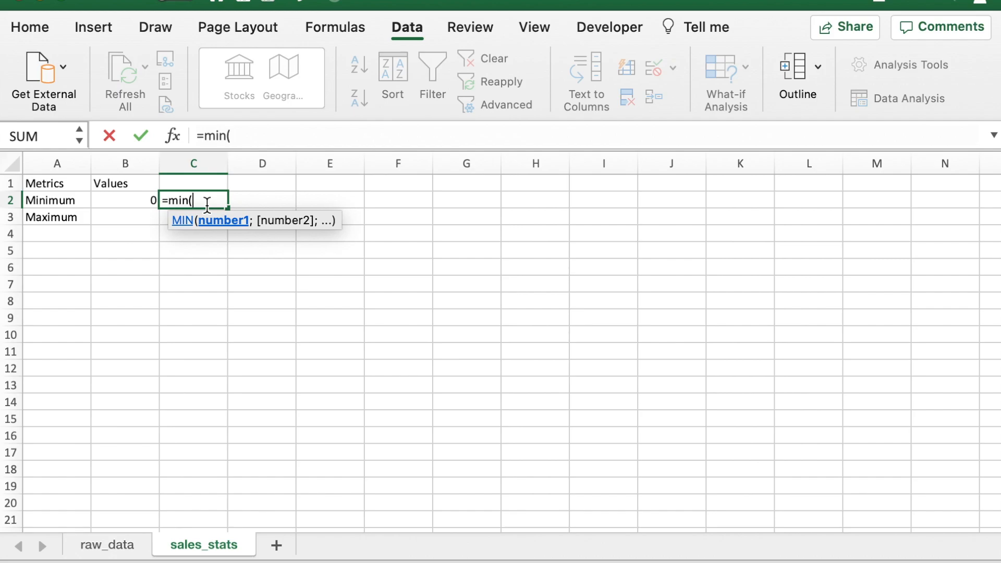
{"action": "type", "text": "filter"}
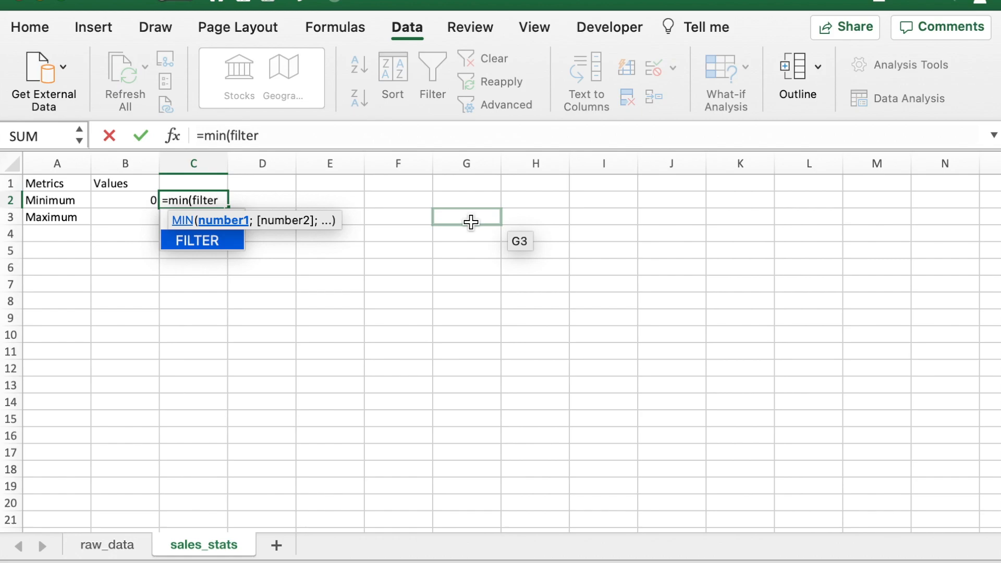
{"action": "type", "text": "("}
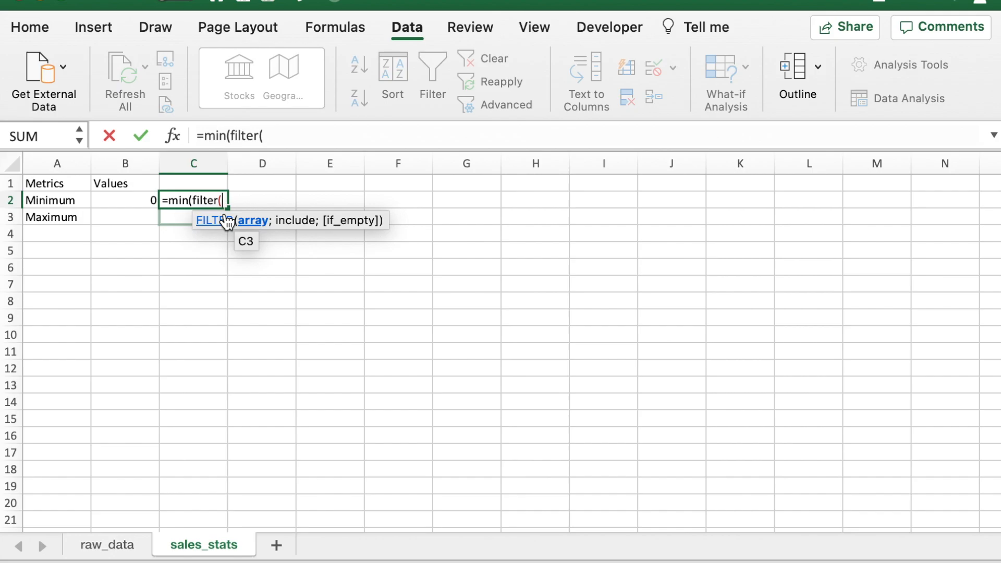
{"action": "left_click", "coordinate": [123, 553]}
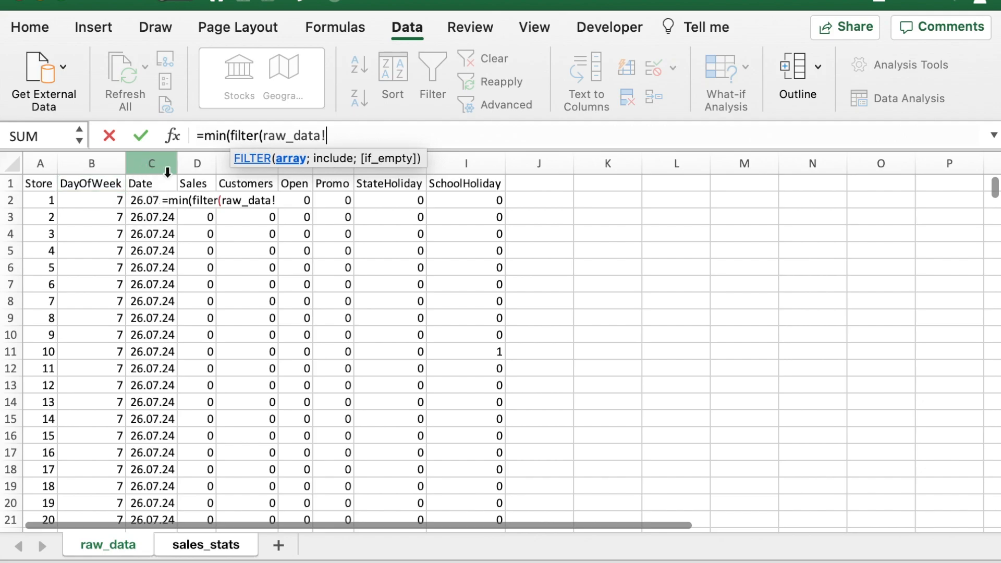
{"action": "left_click", "coordinate": [197, 161]}
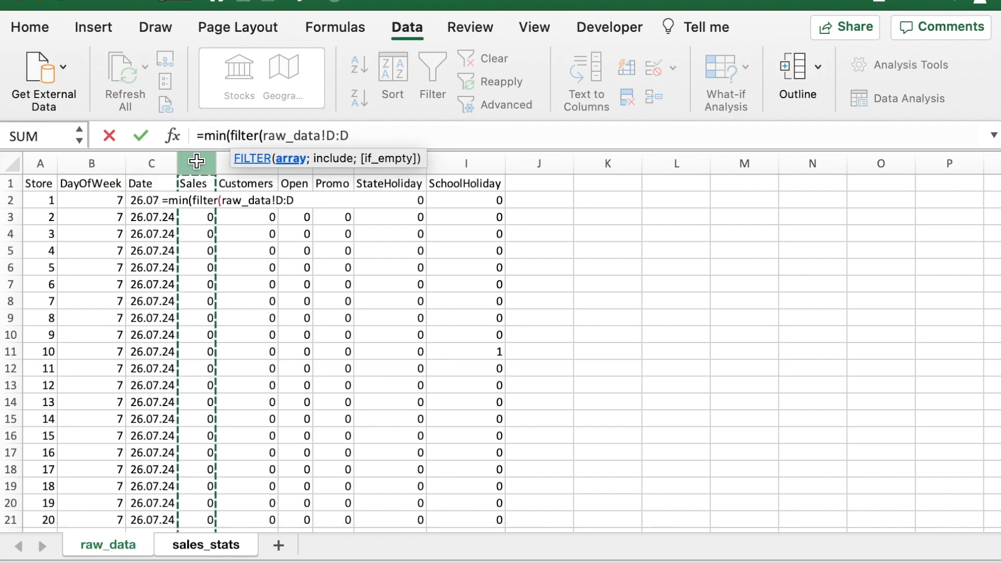
{"action": "type", "text": ";"}
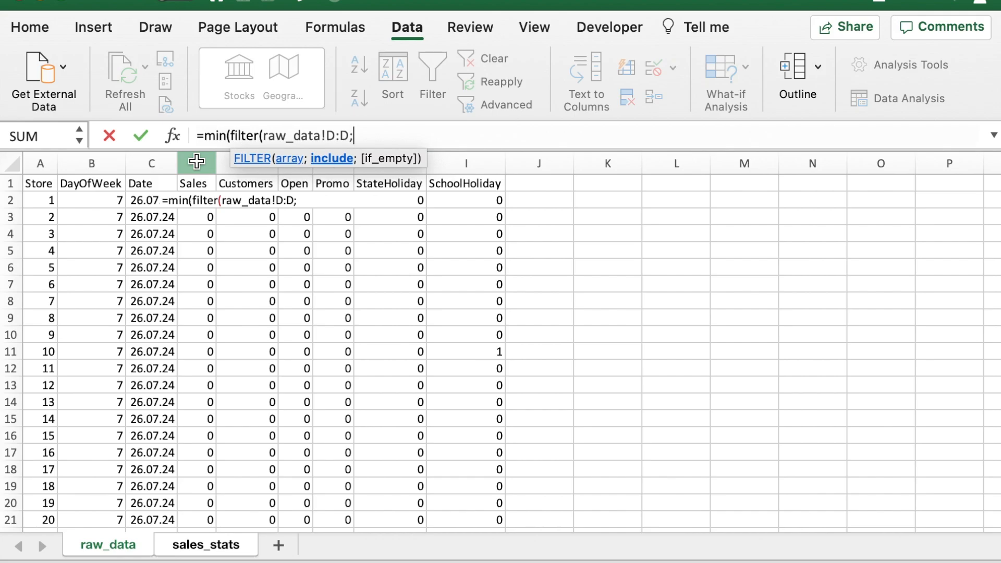
{"action": "left_click", "coordinate": [196, 161]}
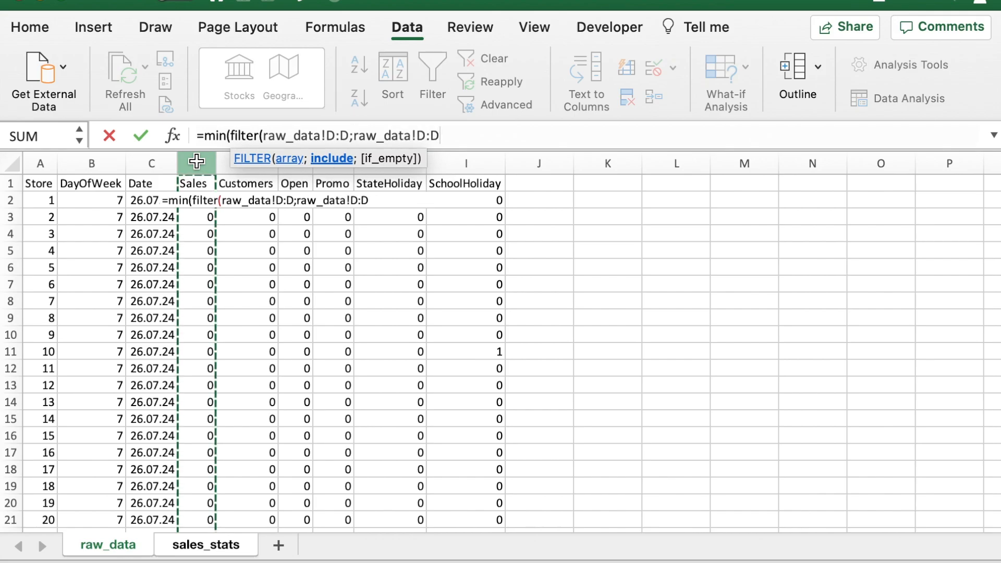
{"action": "type", "text": ">0"}
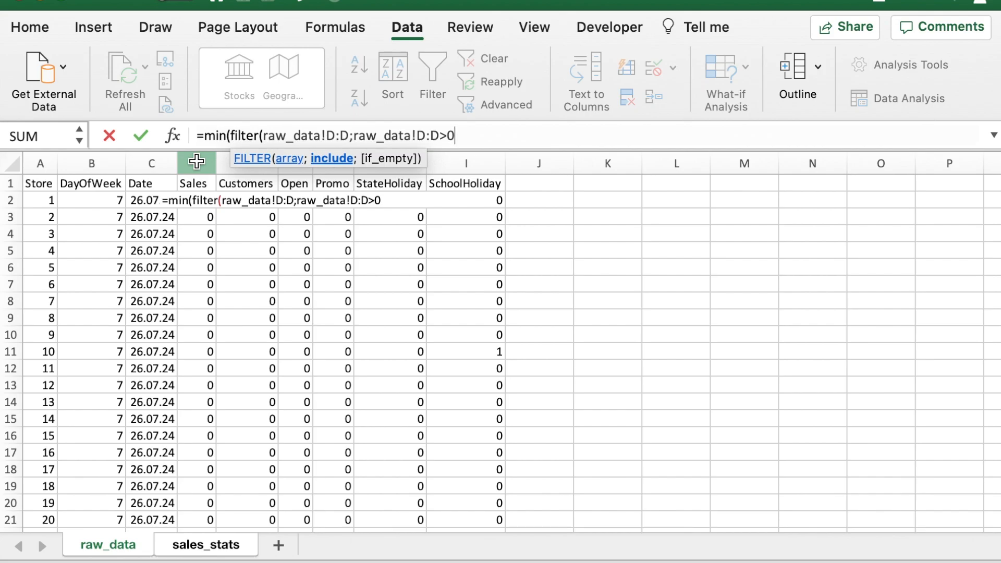
{"action": "type", "text": ")"}
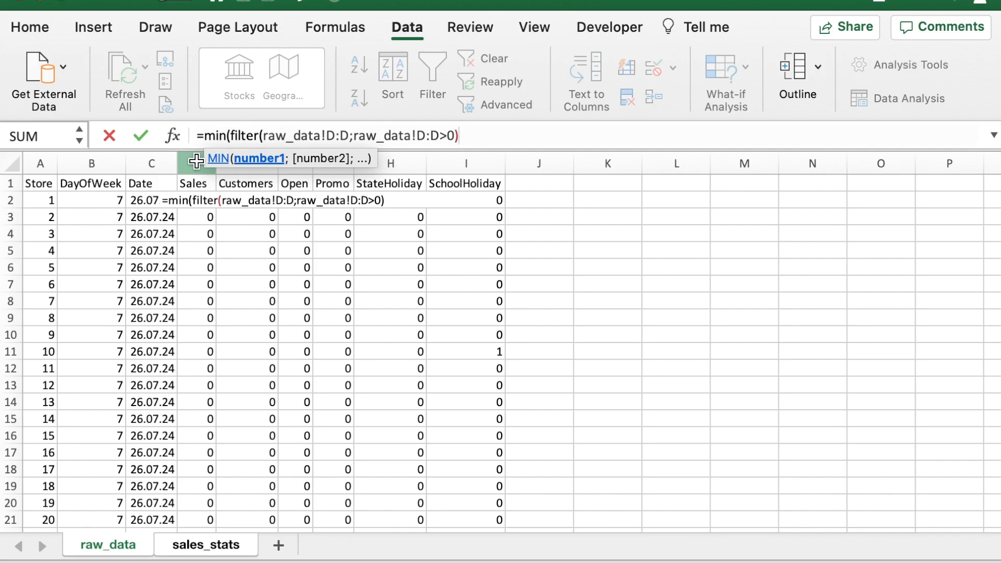
{"action": "type", "text": ")"}
{"action": "key", "text": "Return"}
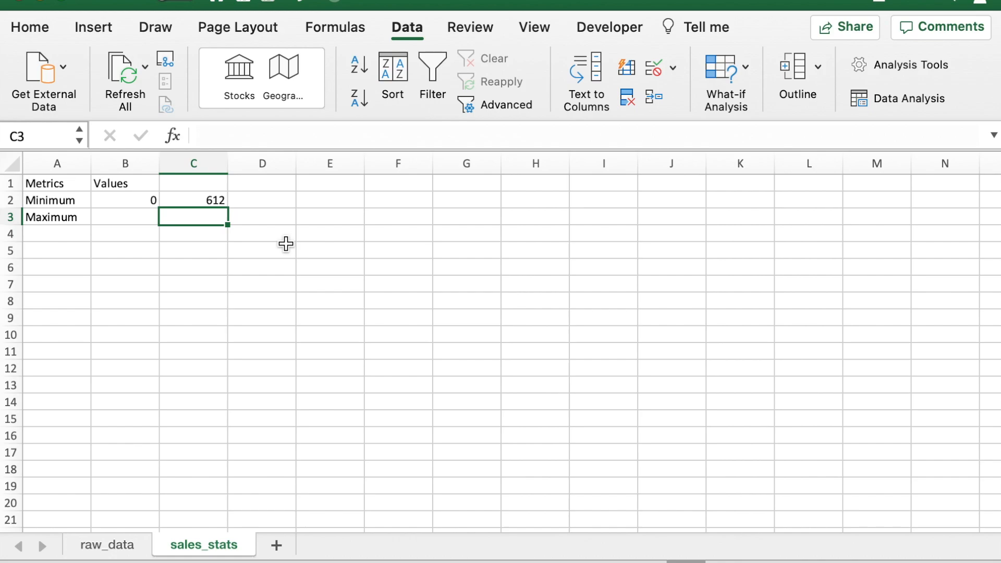
Step: Extend the header in B1 to read Values for all stores
{"action": "double_click", "coordinate": [138, 183]}
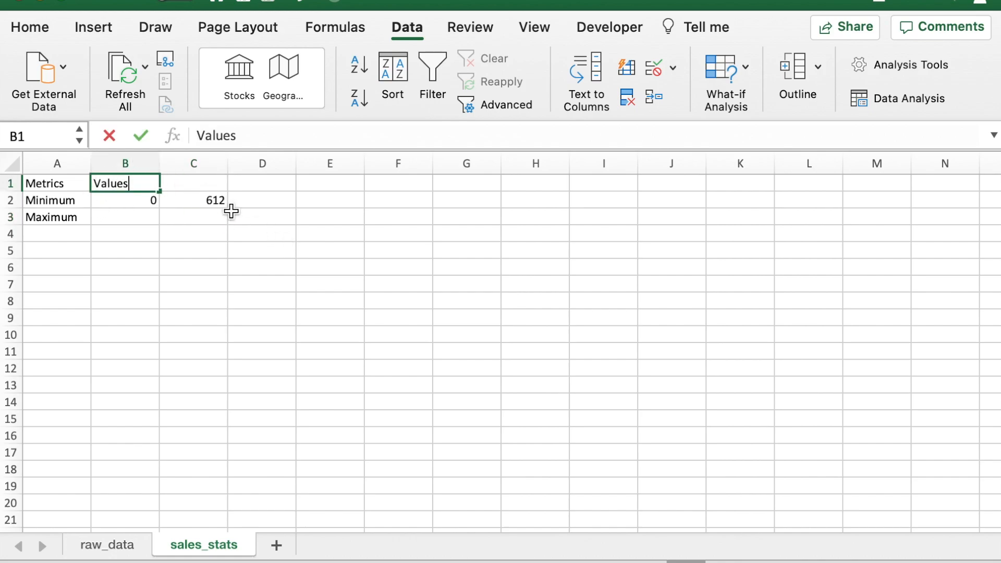
{"action": "type", "text": "for "}
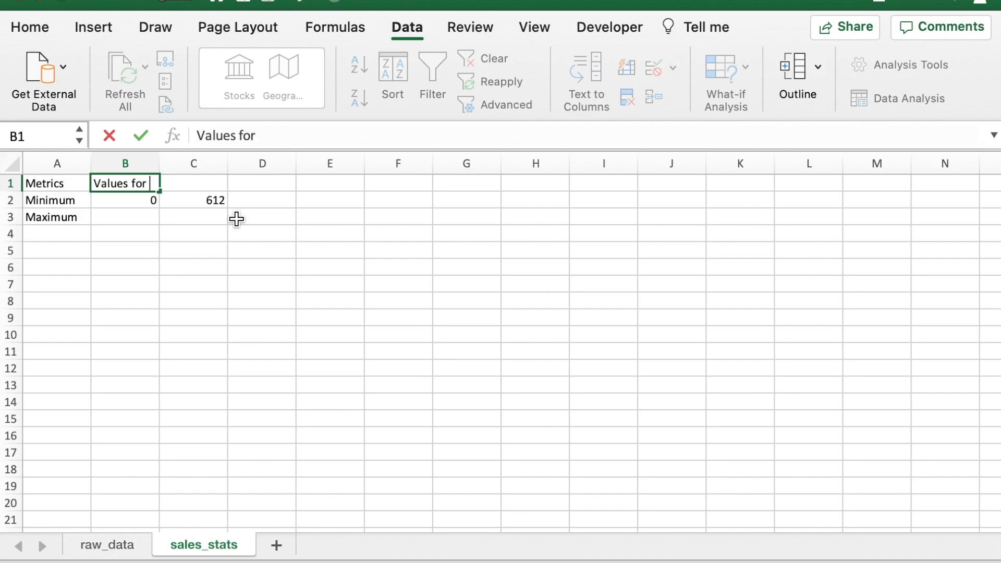
{"action": "type", "text": "all stores"}
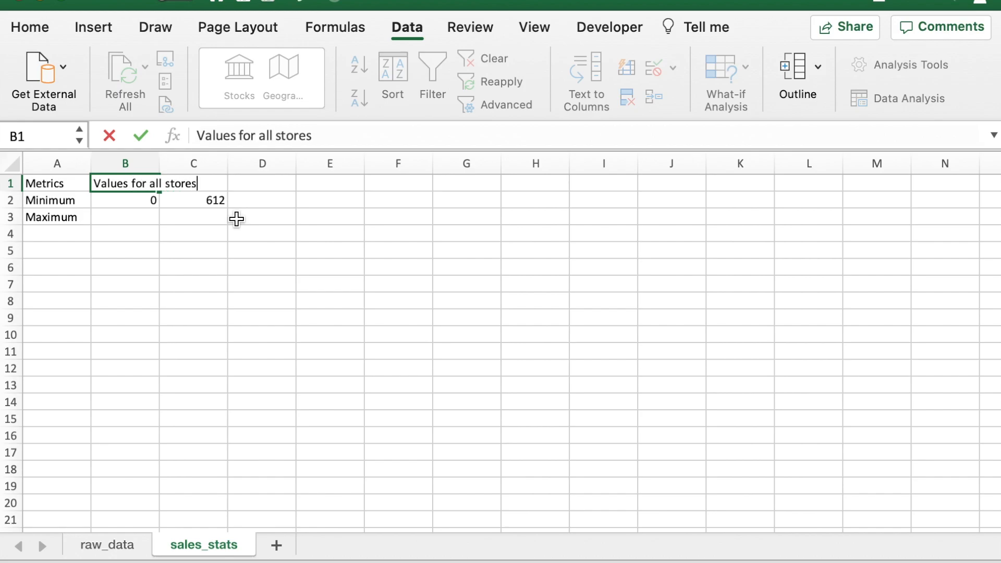
{"action": "key", "text": "Tab"}
Step: Add the header Values for open stores in C1 and fit the widths of columns B and C to their contents
{"action": "type", "text": "Va"}
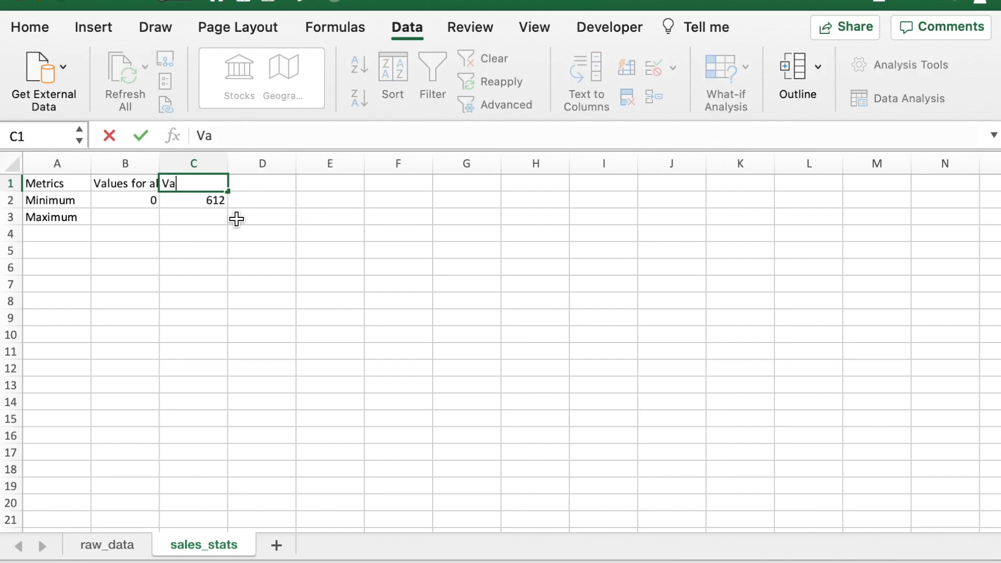
{"action": "type", "text": "lues for "}
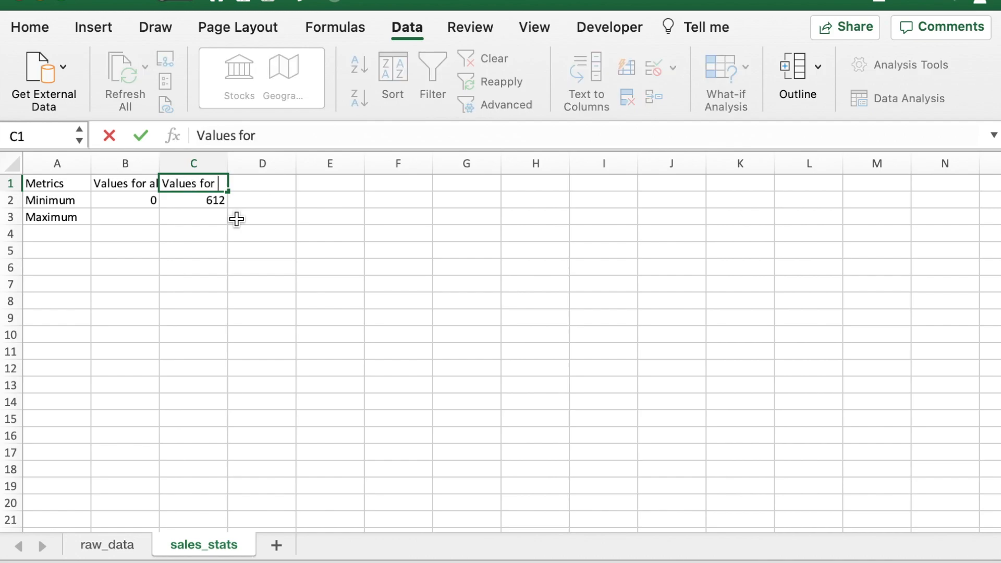
{"action": "type", "text": "open"}
{"action": "type", "text": "s"}
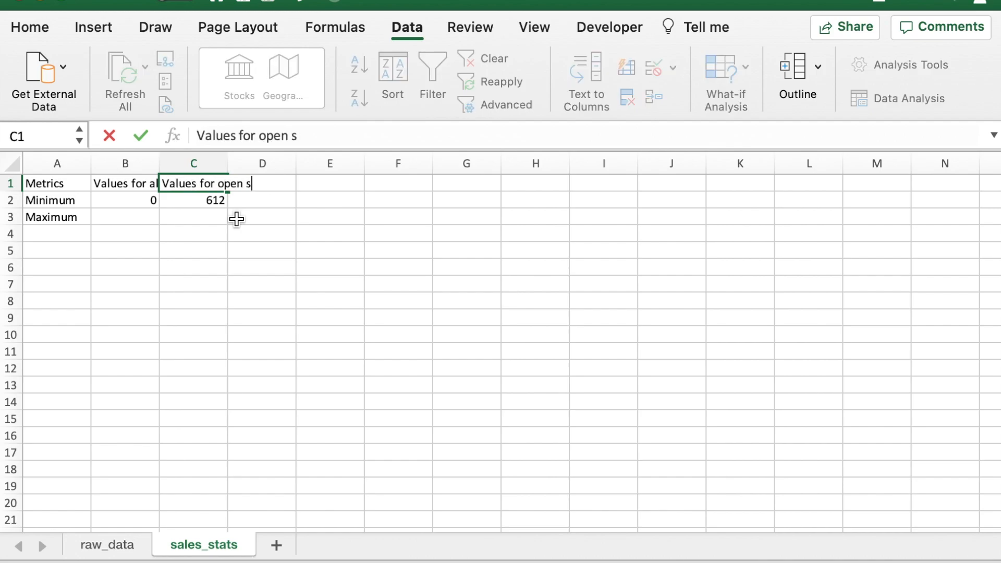
{"action": "type", "text": "tores"}
{"action": "key", "text": "Return"}
{"action": "key", "text": "Left"}
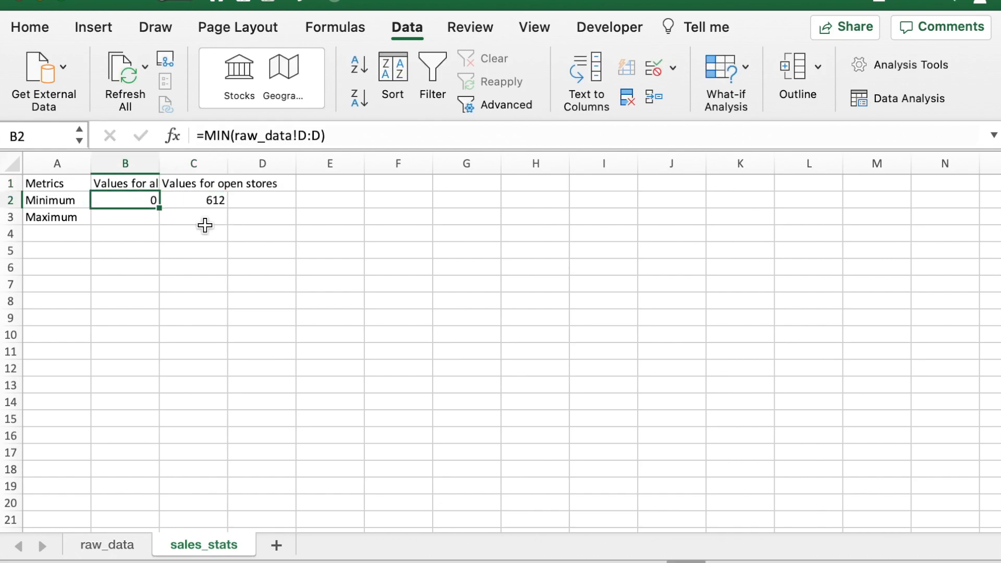
{"action": "double_click", "coordinate": [158, 158]}
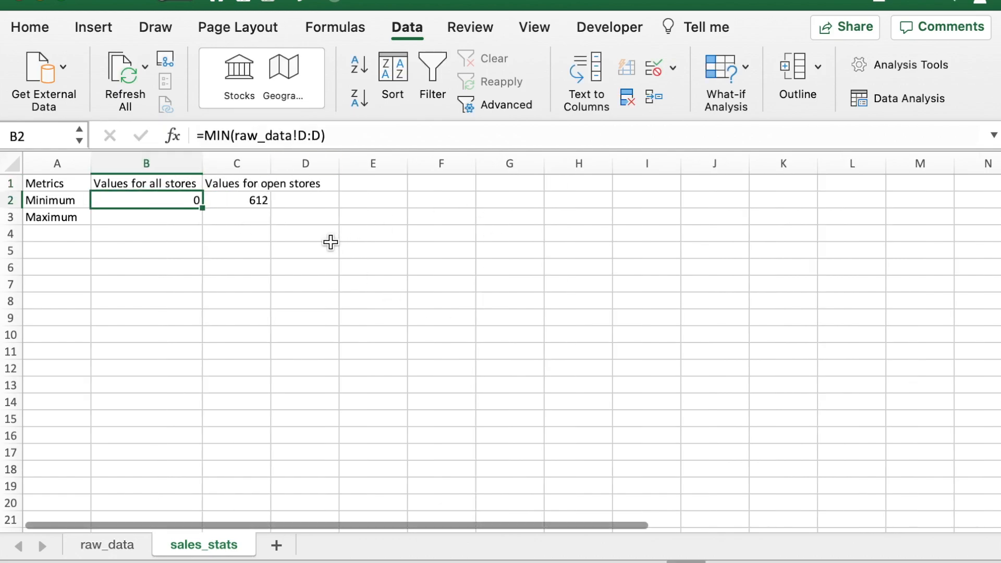
{"action": "double_click", "coordinate": [273, 170]}
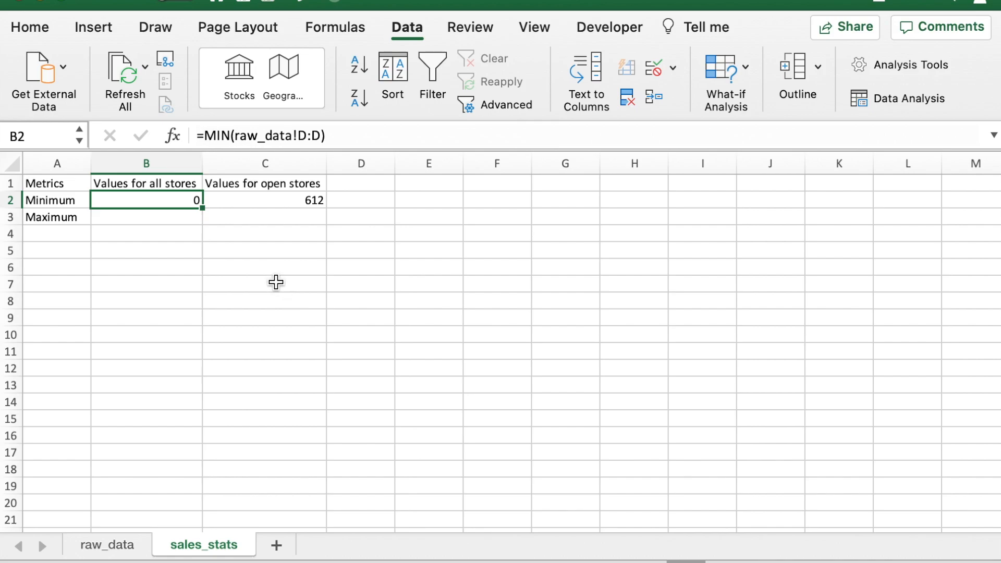
Step: Calculate the maximum sales for all stores in B3 with the formula =MAX(raw_data!D:D)
{"action": "left_click", "coordinate": [159, 222]}
{"action": "type", "text": "=ma"}
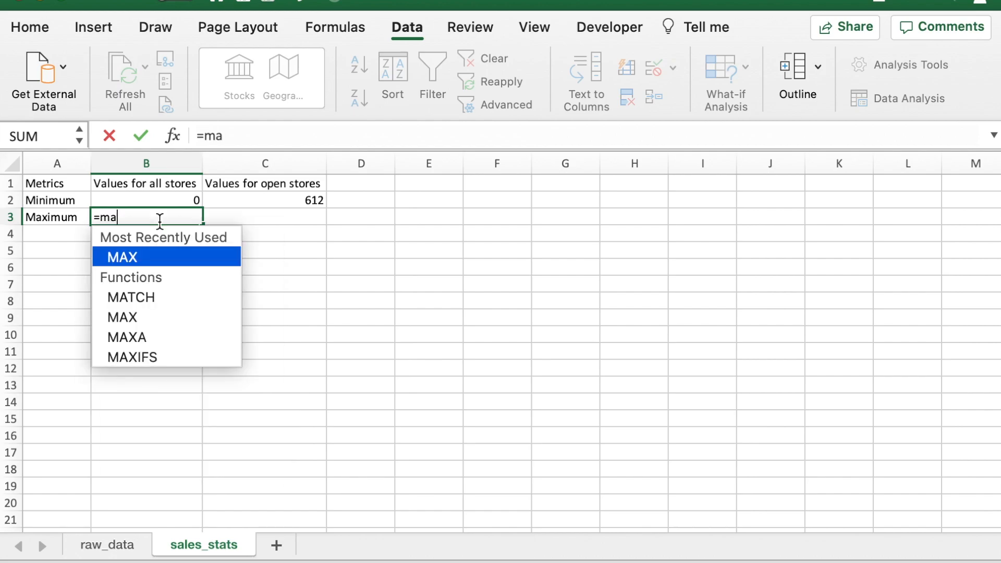
{"action": "type", "text": "x("}
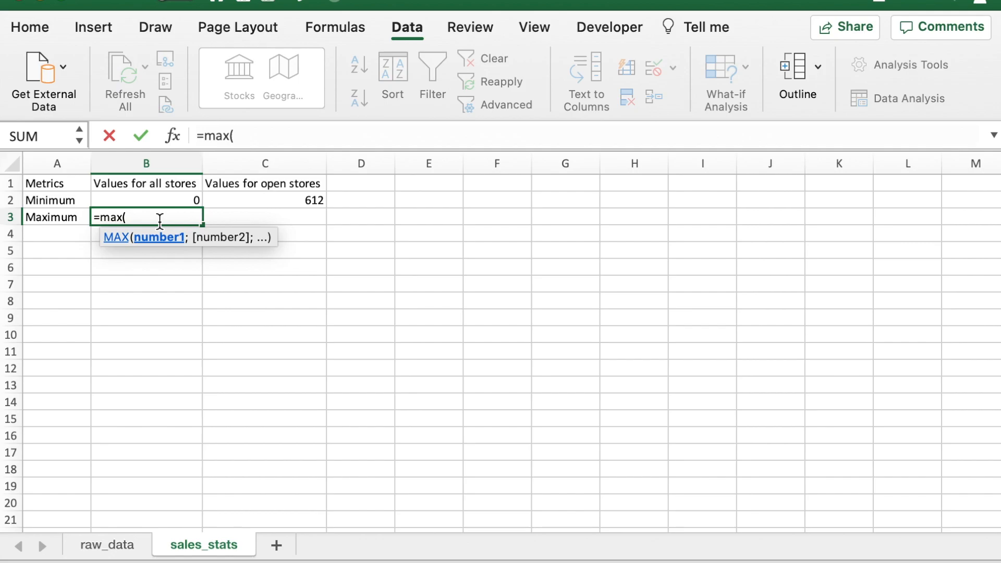
{"action": "left_click", "coordinate": [101, 542]}
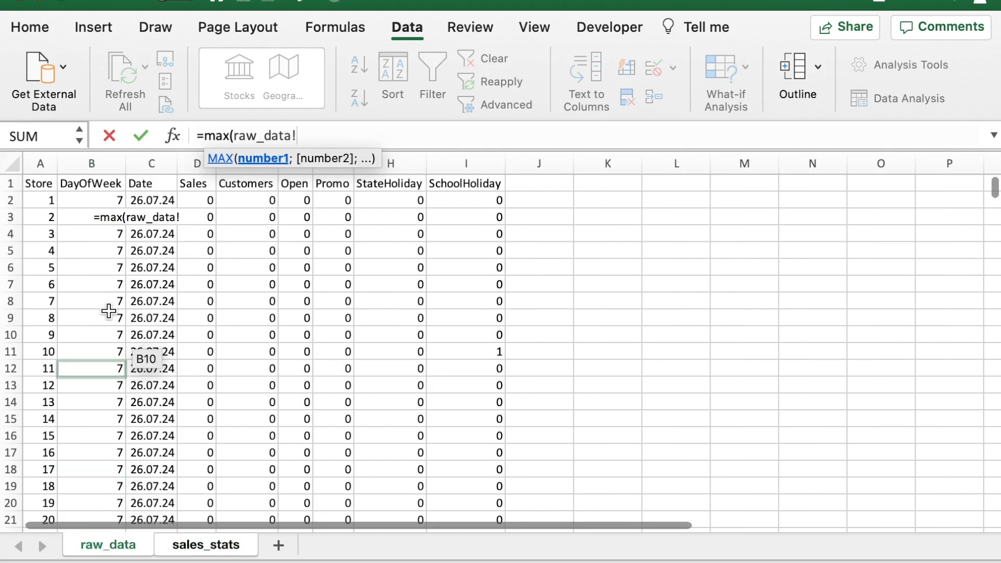
{"action": "left_click", "coordinate": [186, 163]}
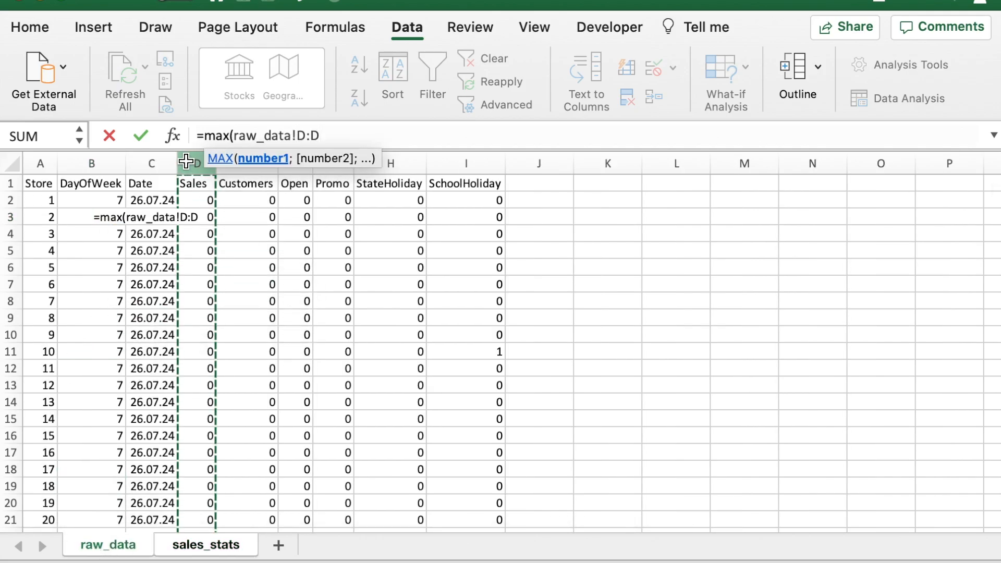
{"action": "type", "text": ")"}
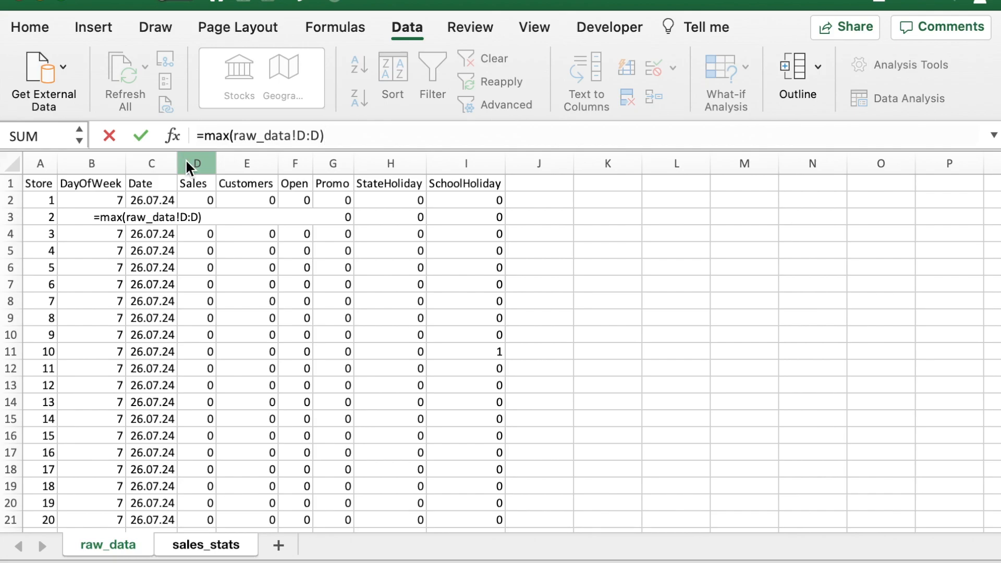
{"action": "key", "text": "Return"}
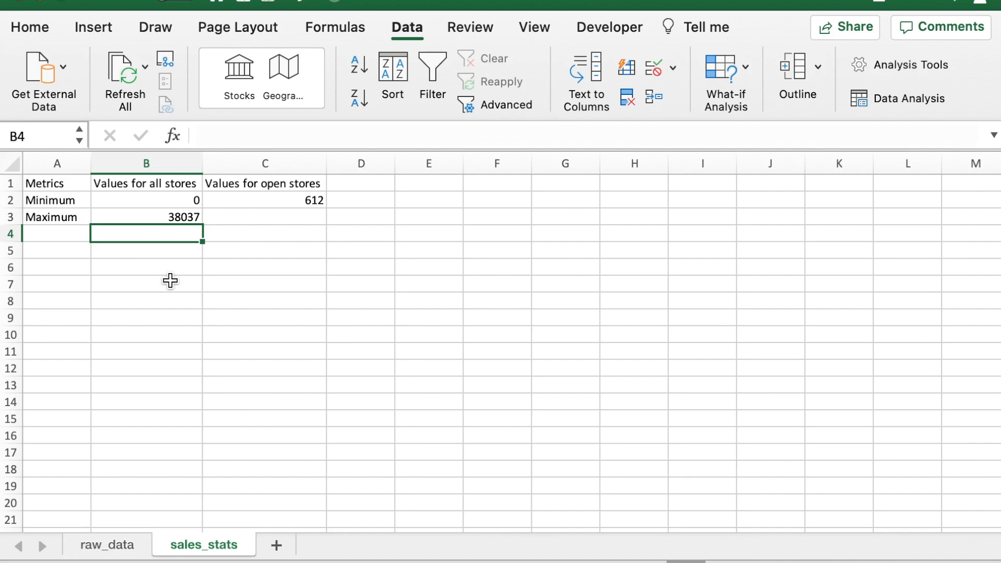
Step: Copy the filtered minimum formula from C2 to C3 and change its function to MAX, giving =MAX(FILTER(raw_data!D:D;raw_data!D:D>0))
{"action": "left_click", "coordinate": [301, 217]}
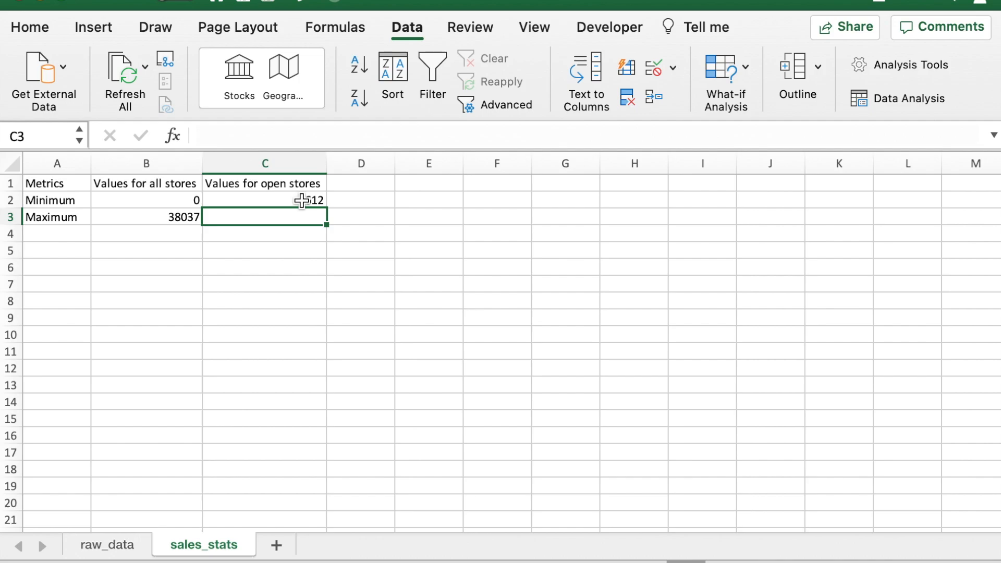
{"action": "left_click", "coordinate": [301, 199]}
{"action": "key", "text": "super+c"}
{"action": "key", "text": "Down"}
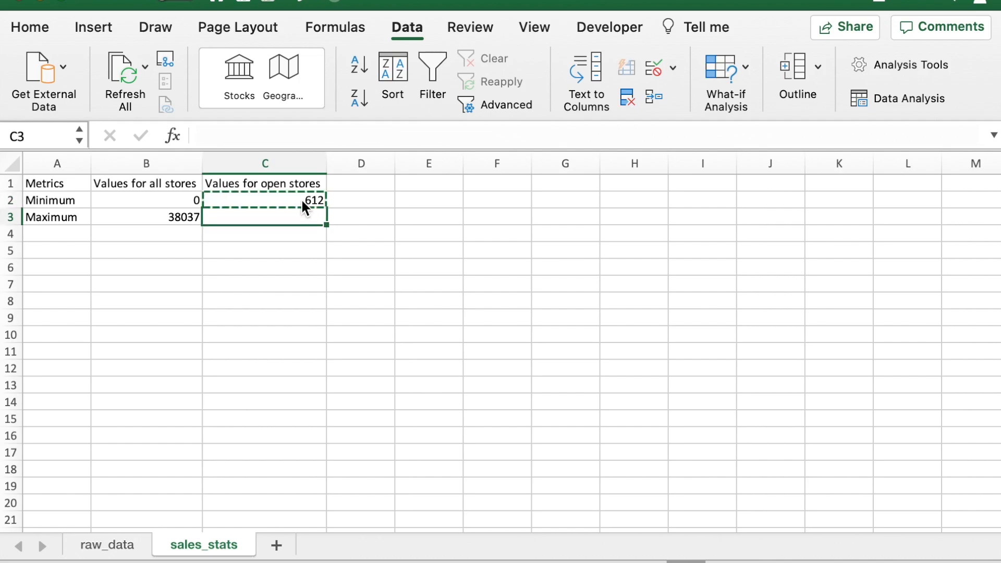
{"action": "key", "text": "super+v"}
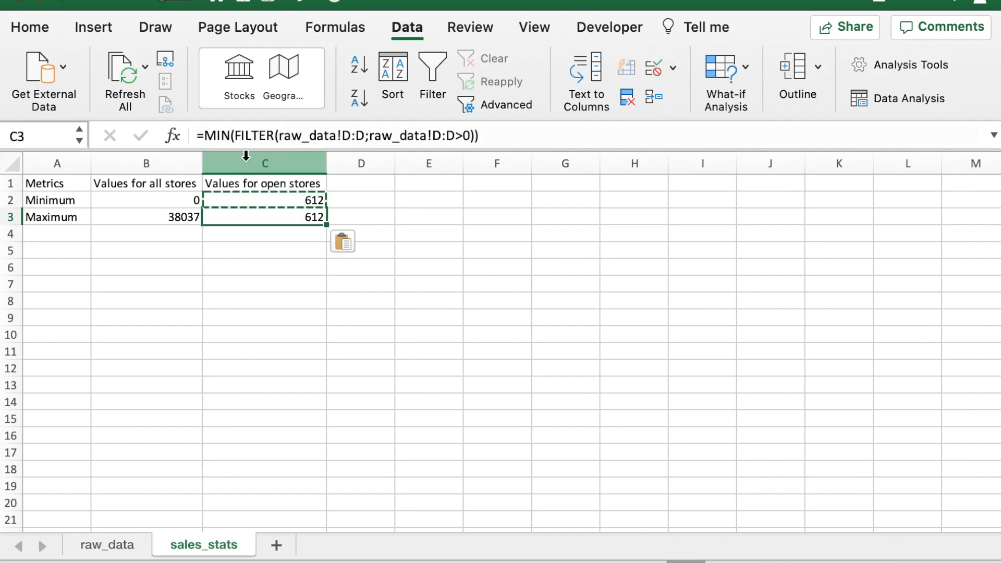
{"action": "double_click", "coordinate": [212, 134]}
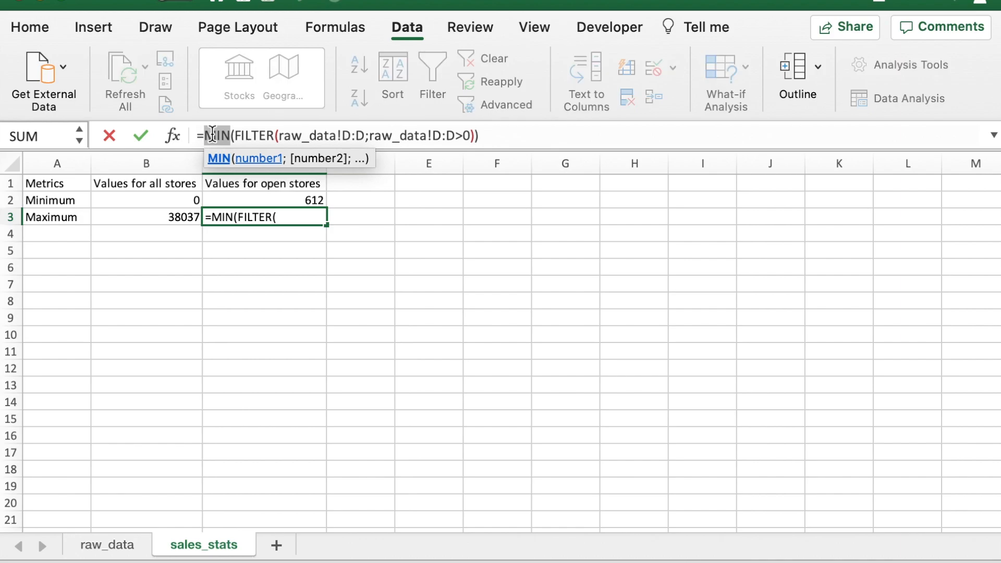
{"action": "type", "text": "max"}
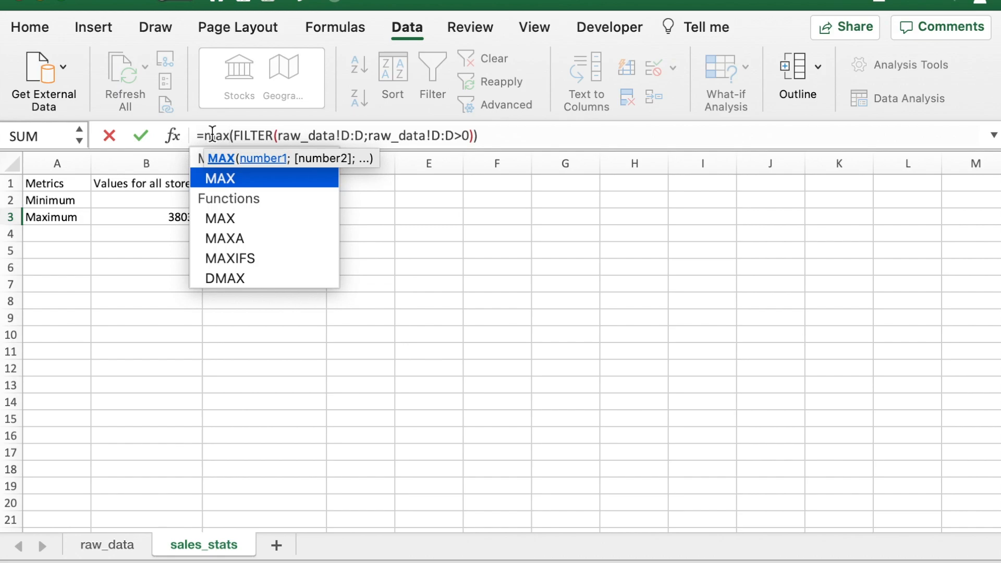
{"action": "key", "text": "Return"}
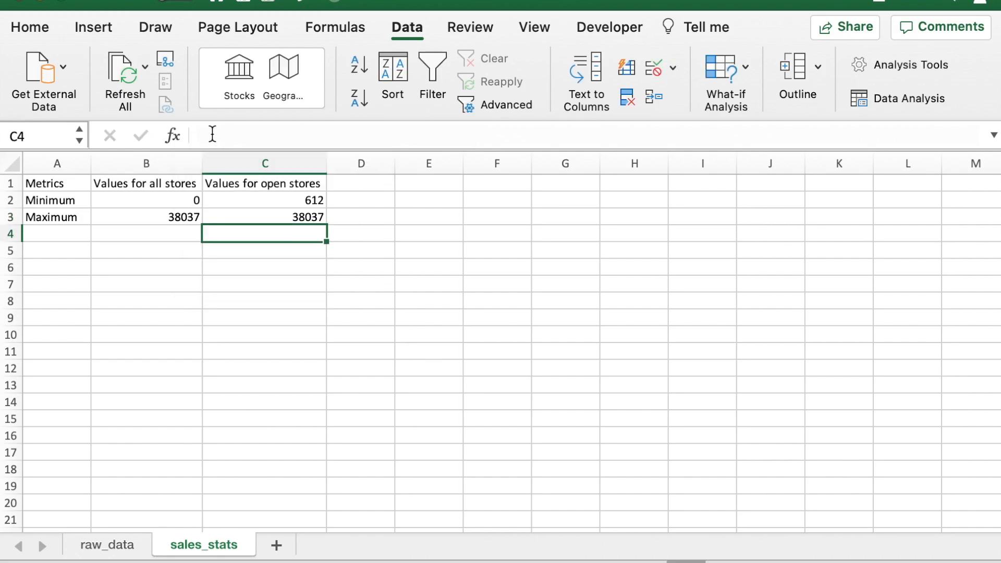